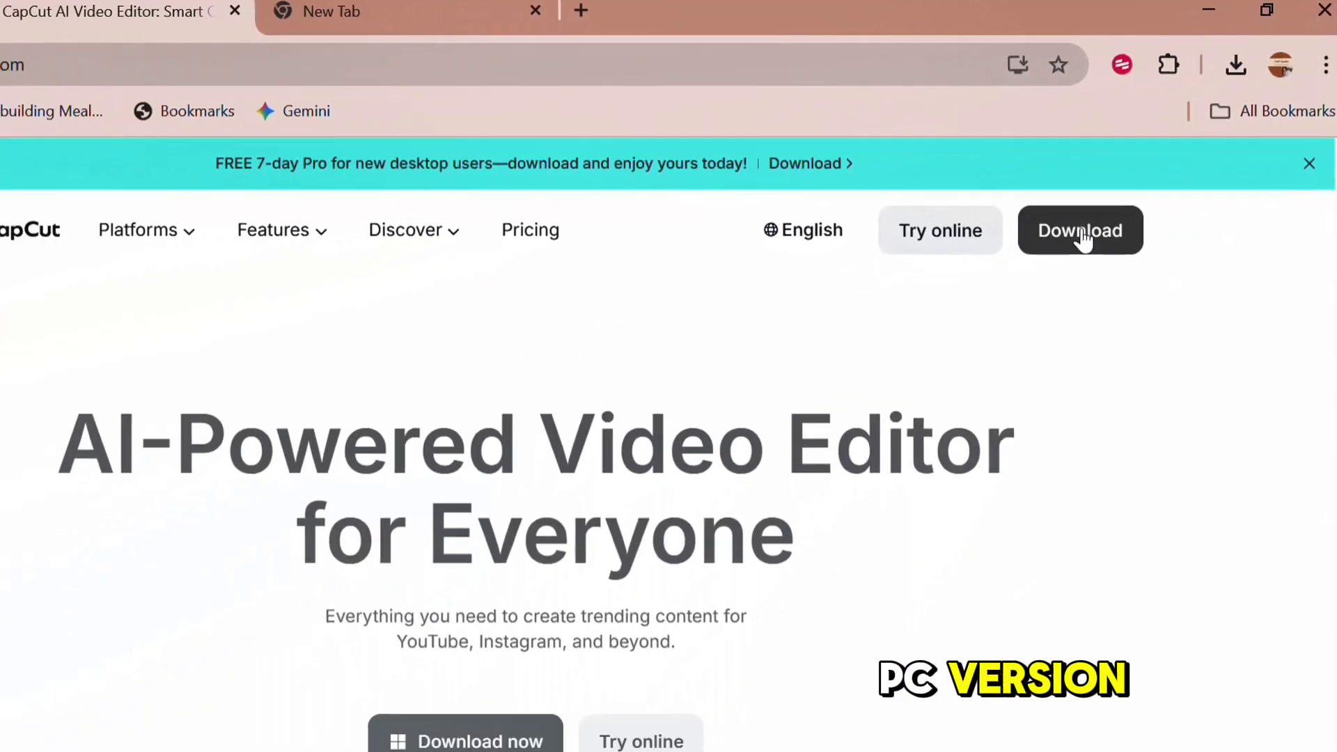
# Start downloading the CapCut desktop version from the website's Download button
pyautogui.click(918, 390)
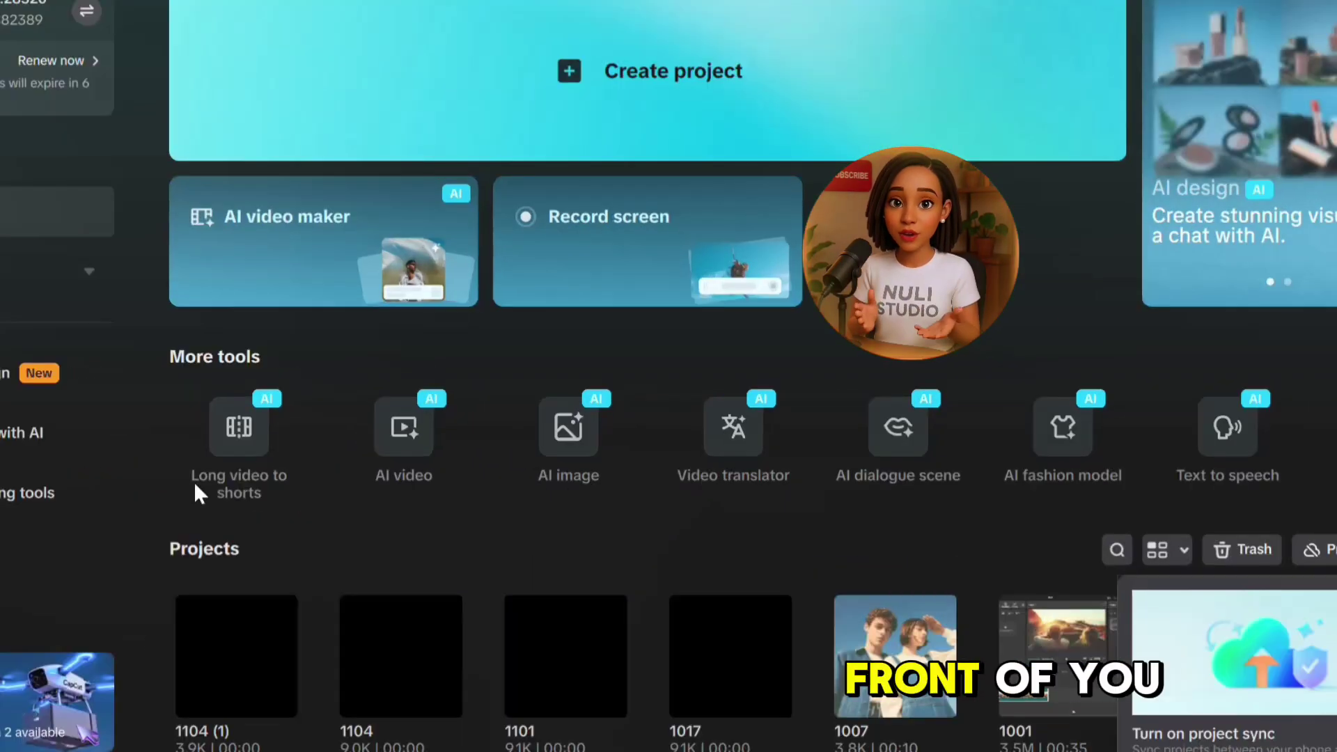
# Preview the More tools cards, such as Long video to shorts, AI image and AI dialogue scene
pyautogui.moveTo(310, 435)
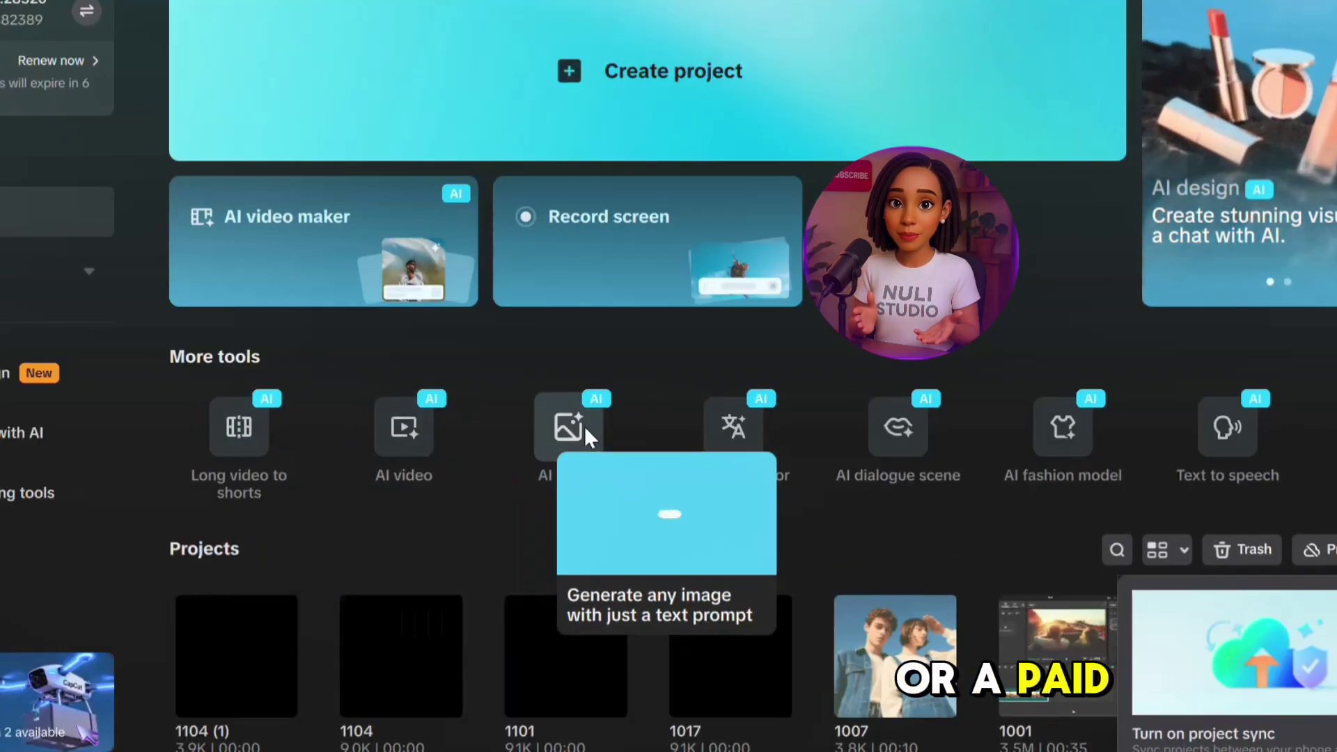
pyautogui.moveTo(728, 439)
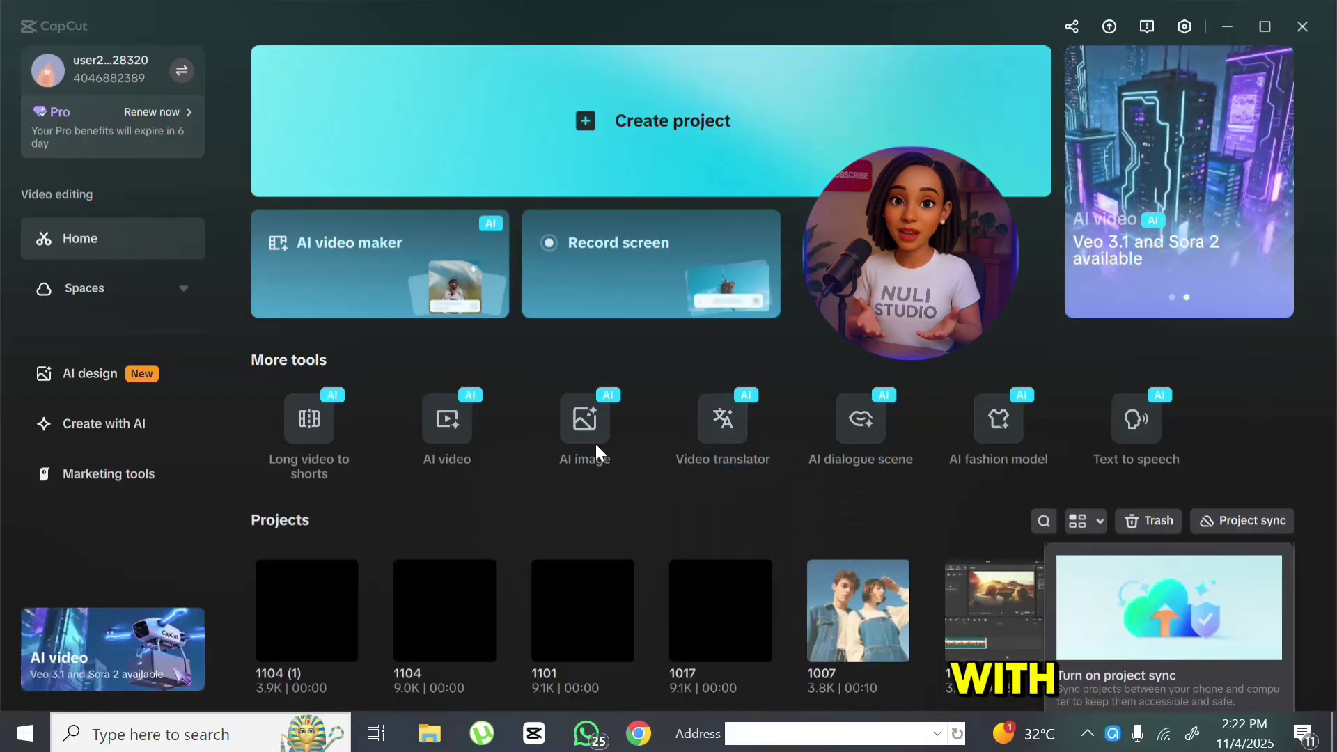
pyautogui.moveTo(566, 450)
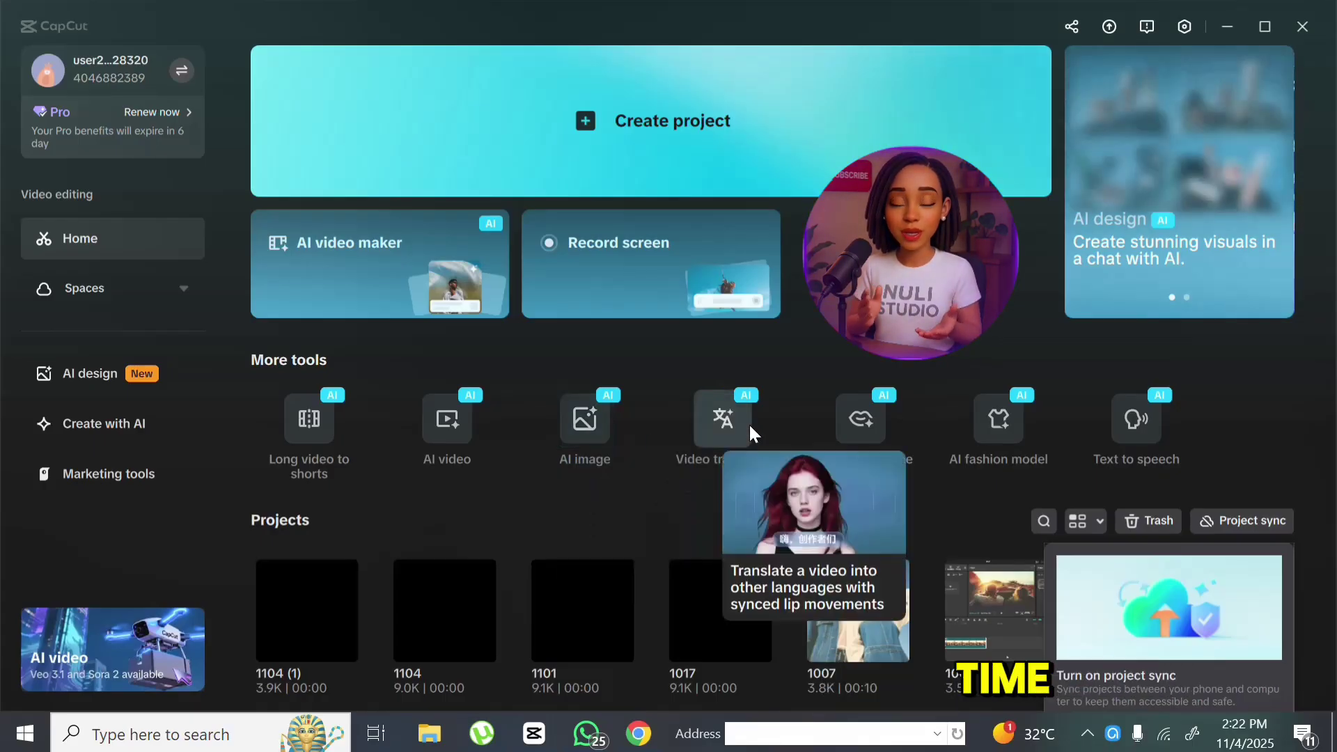
pyautogui.moveTo(726, 437)
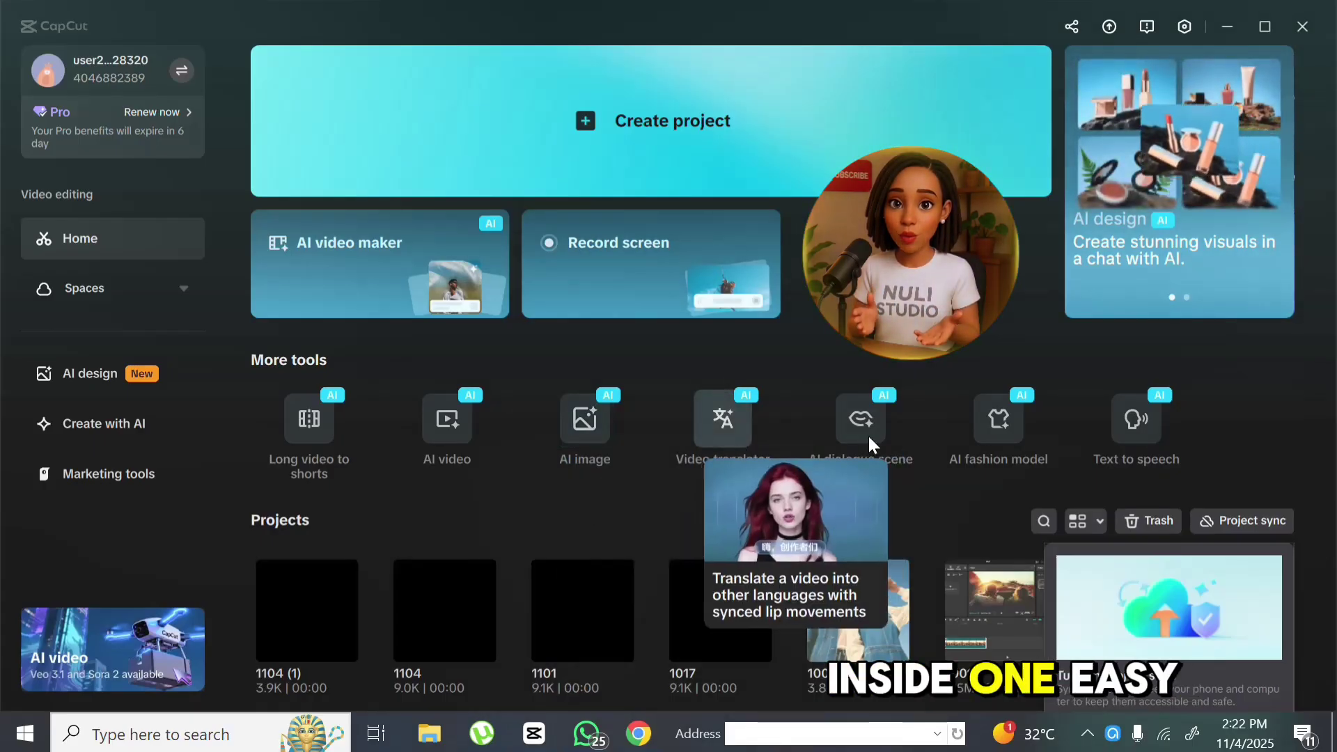
pyautogui.moveTo(868, 431)
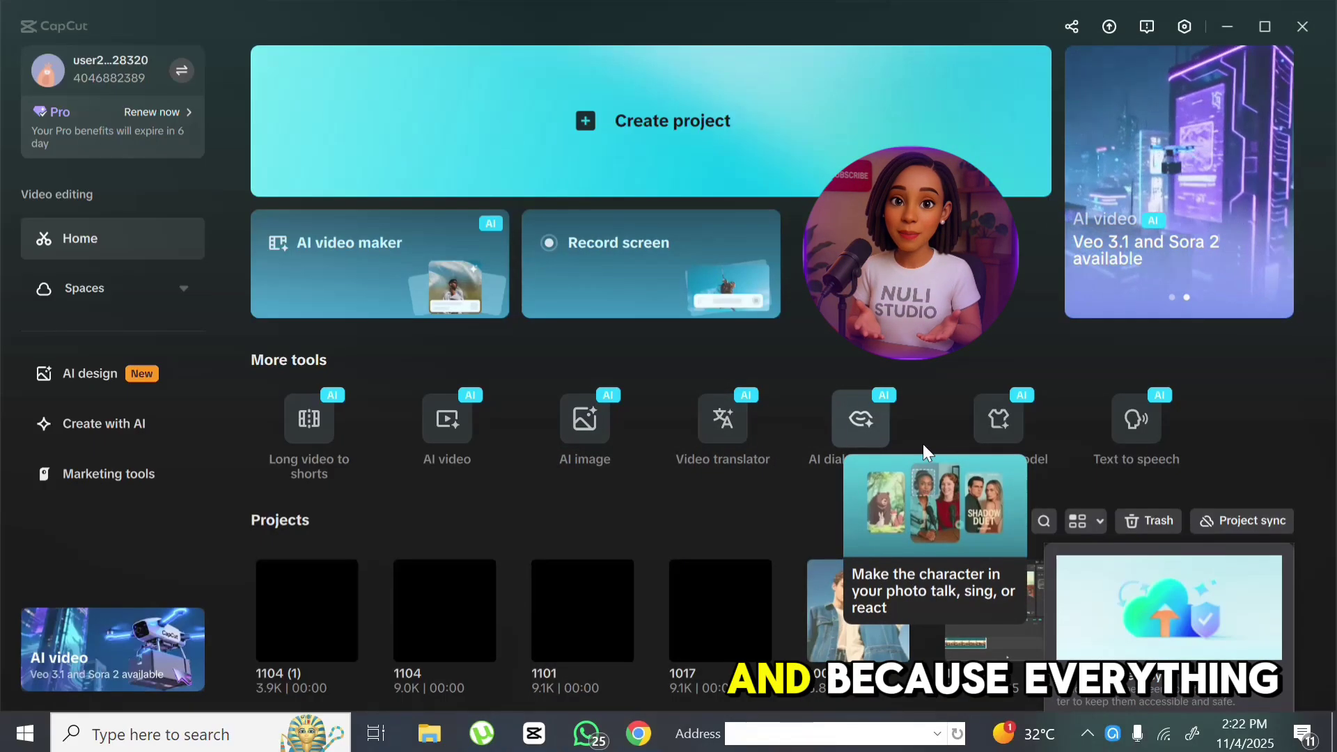
pyautogui.moveTo(1009, 423)
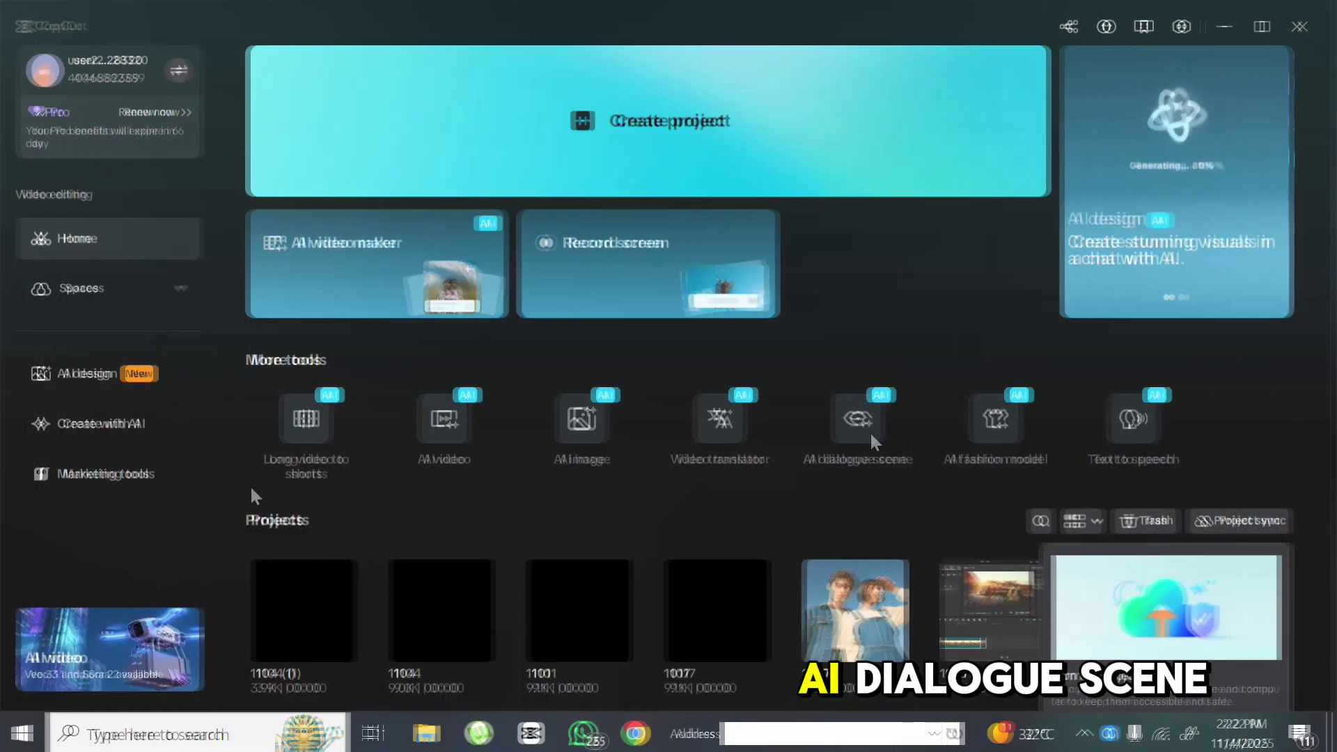
# Start an AI dialogue scene with nuli dog 2.jpg as the character, speaking the smarter-than-humans line
pyautogui.click(867, 436)
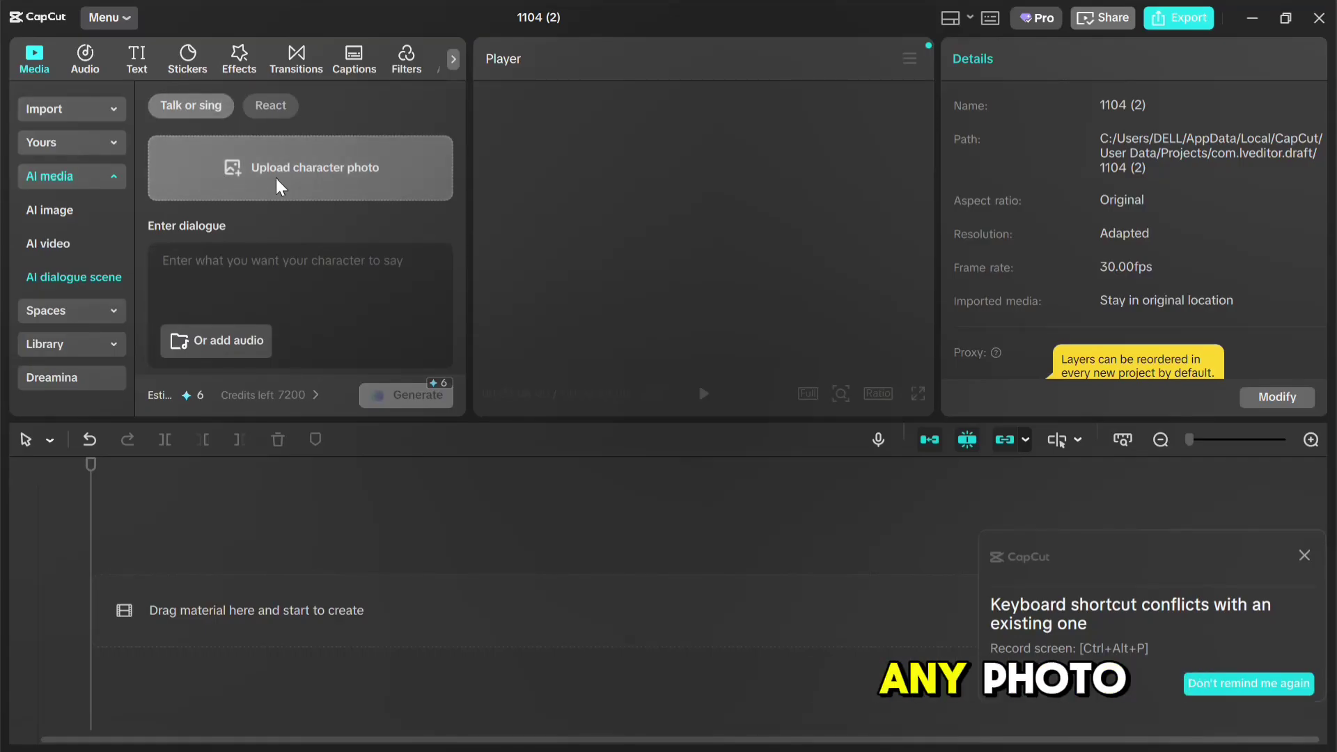
pyautogui.click(280, 186)
pyautogui.click(402, 161)
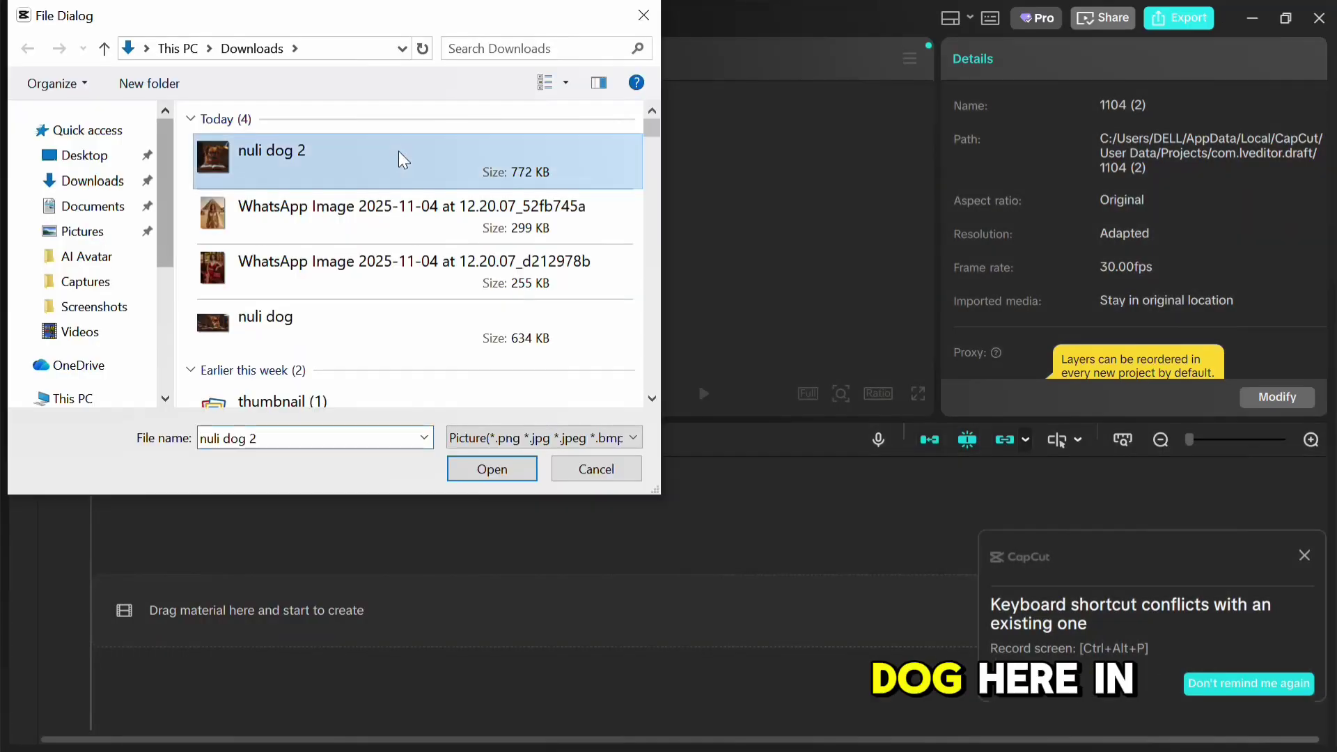
pyautogui.click(473, 462)
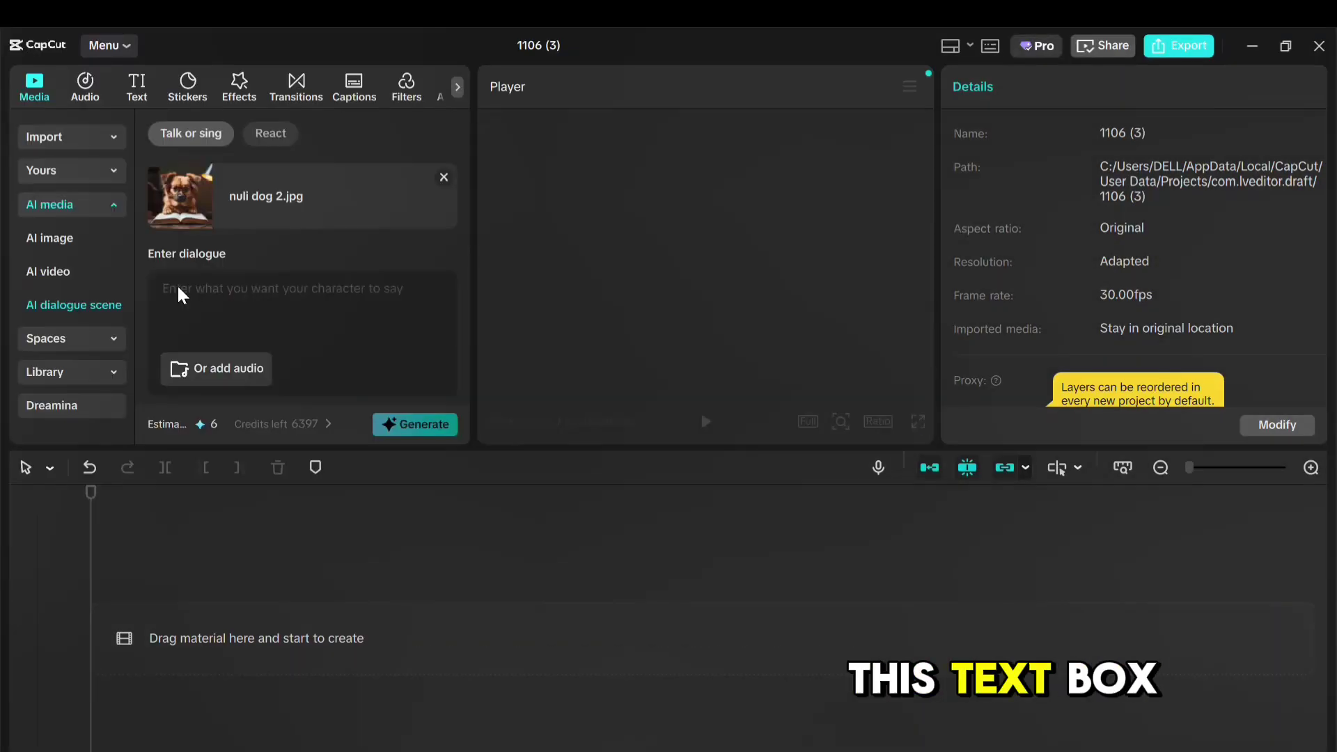
pyautogui.click(194, 296)
pyautogui.write("According to this book, I'm now officially smarter than most humans. Don't tell Nuli.")
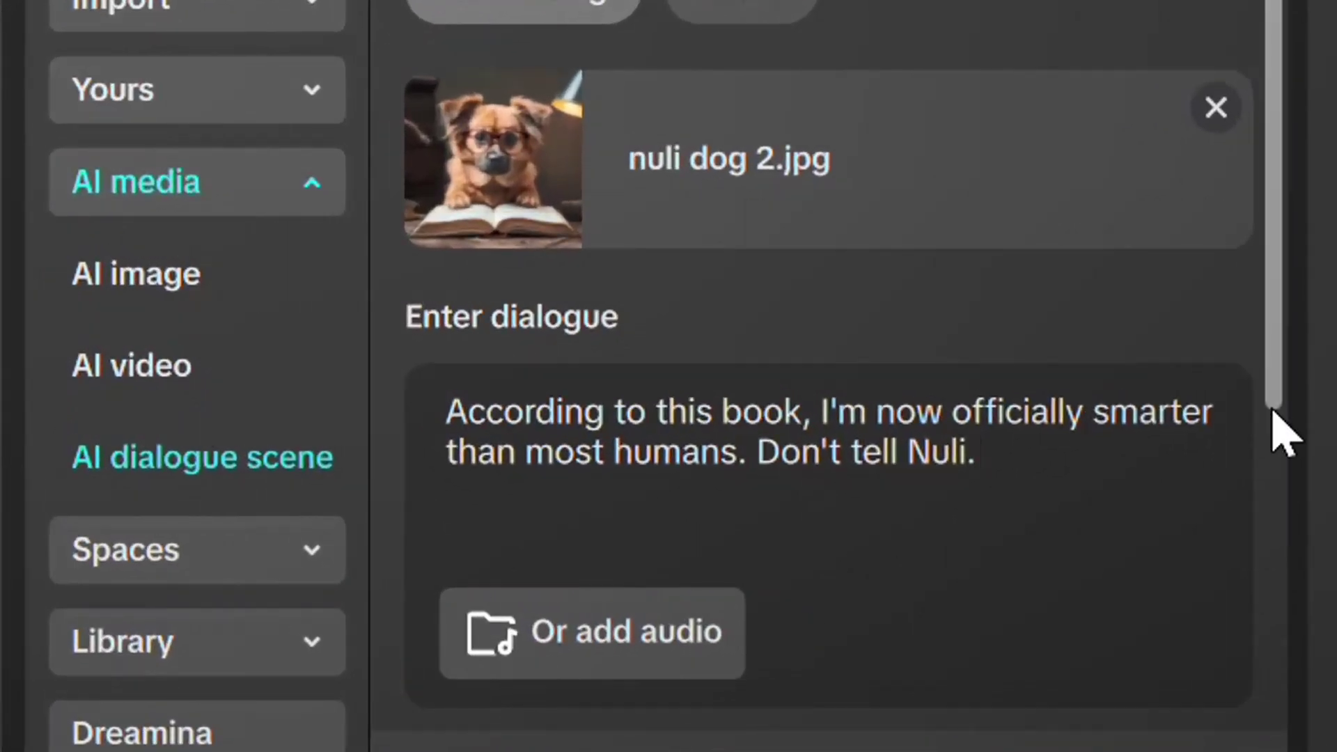
# Scroll down to Choose voice and bring up the full voice list
pyautogui.scroll(-1, 1280, 435)
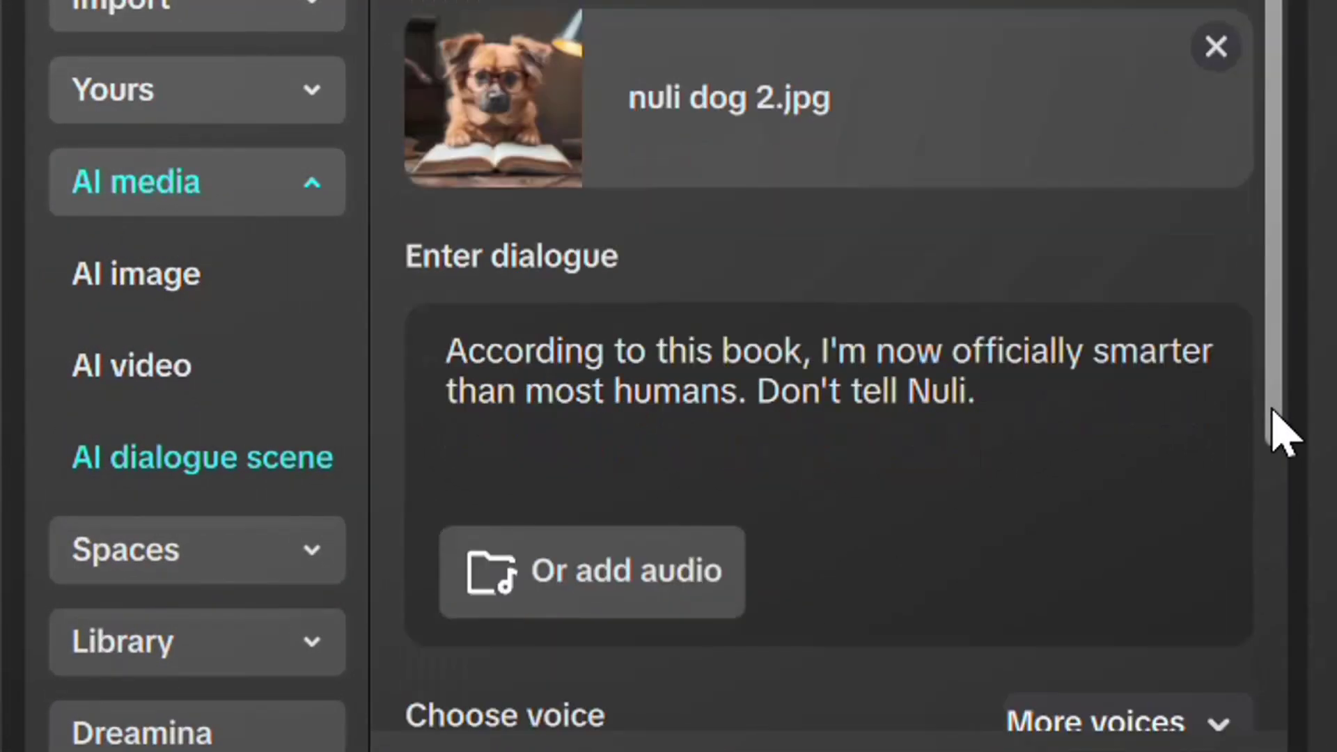
pyautogui.moveTo(1281, 435); pyautogui.dragTo(1278, 606)
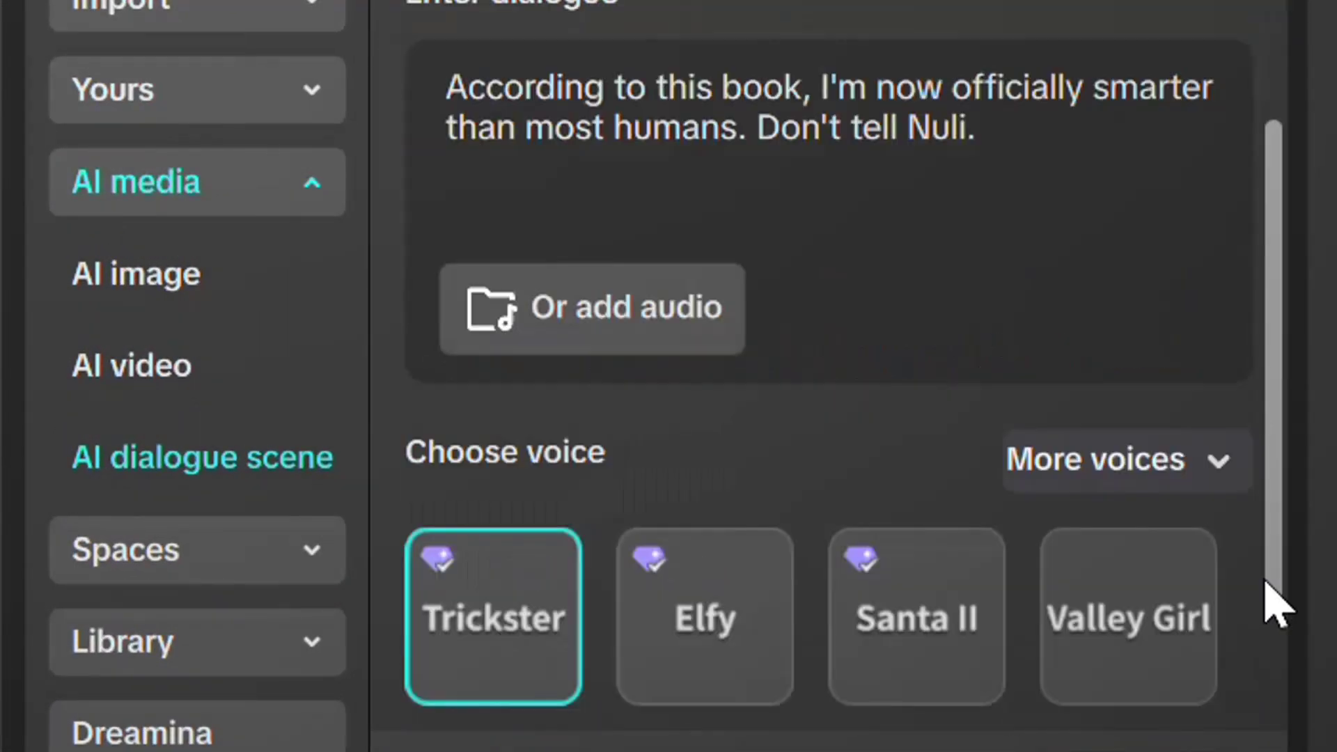
pyautogui.scroll(-1, 1277, 606)
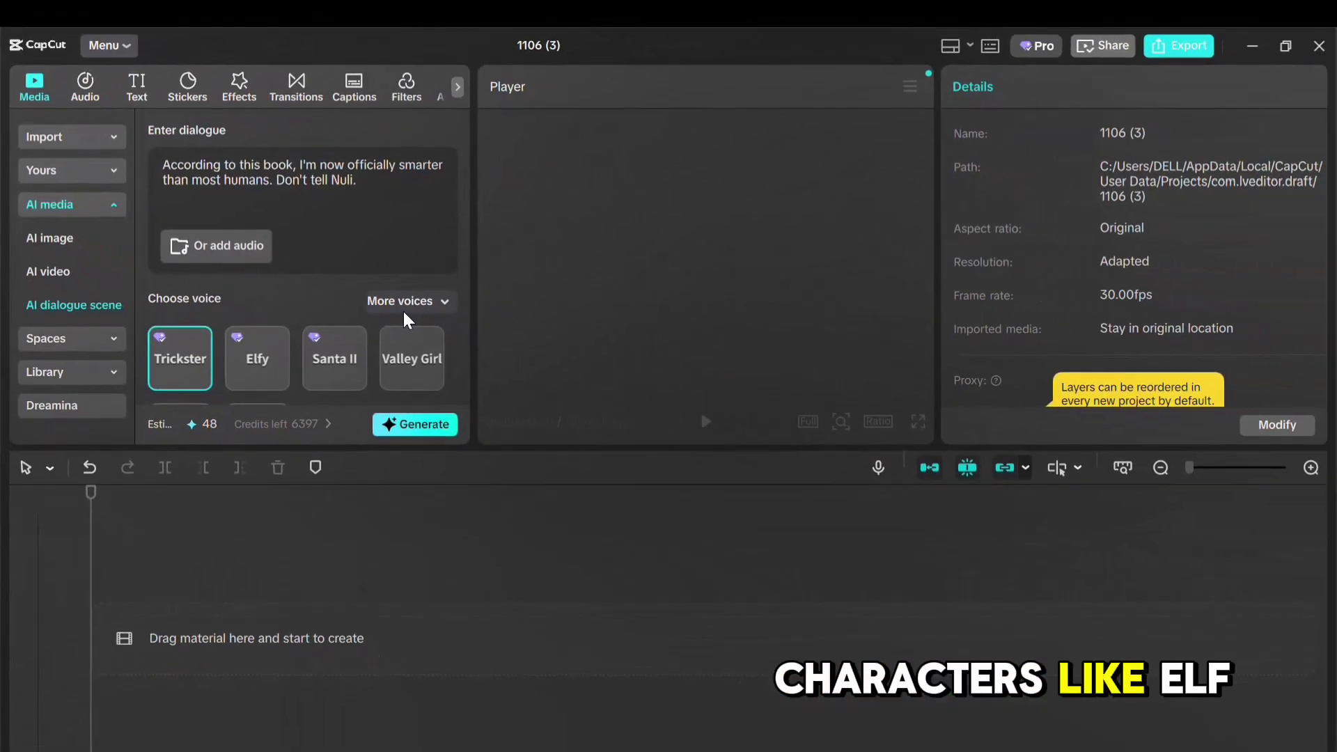
pyautogui.scroll(-1, 1259, 622)
pyautogui.scroll(-3, 257, 301)
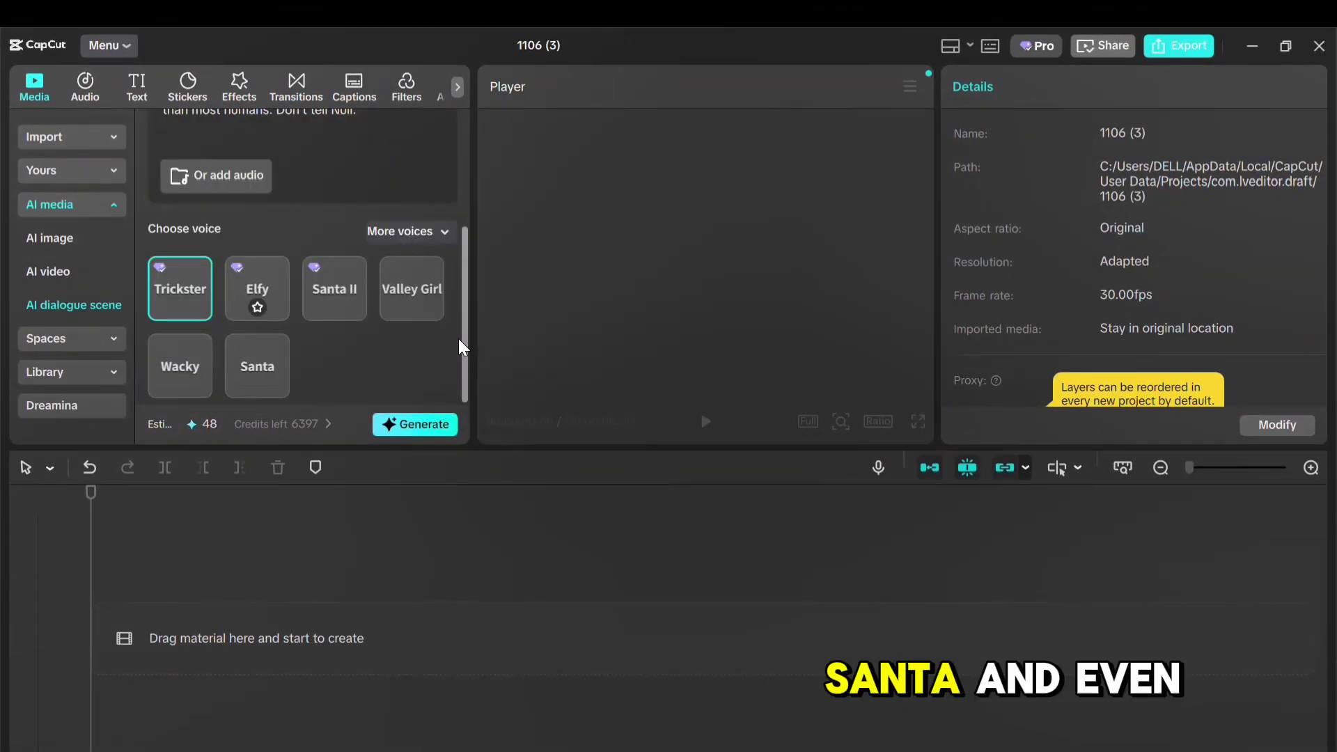
pyautogui.click(404, 231)
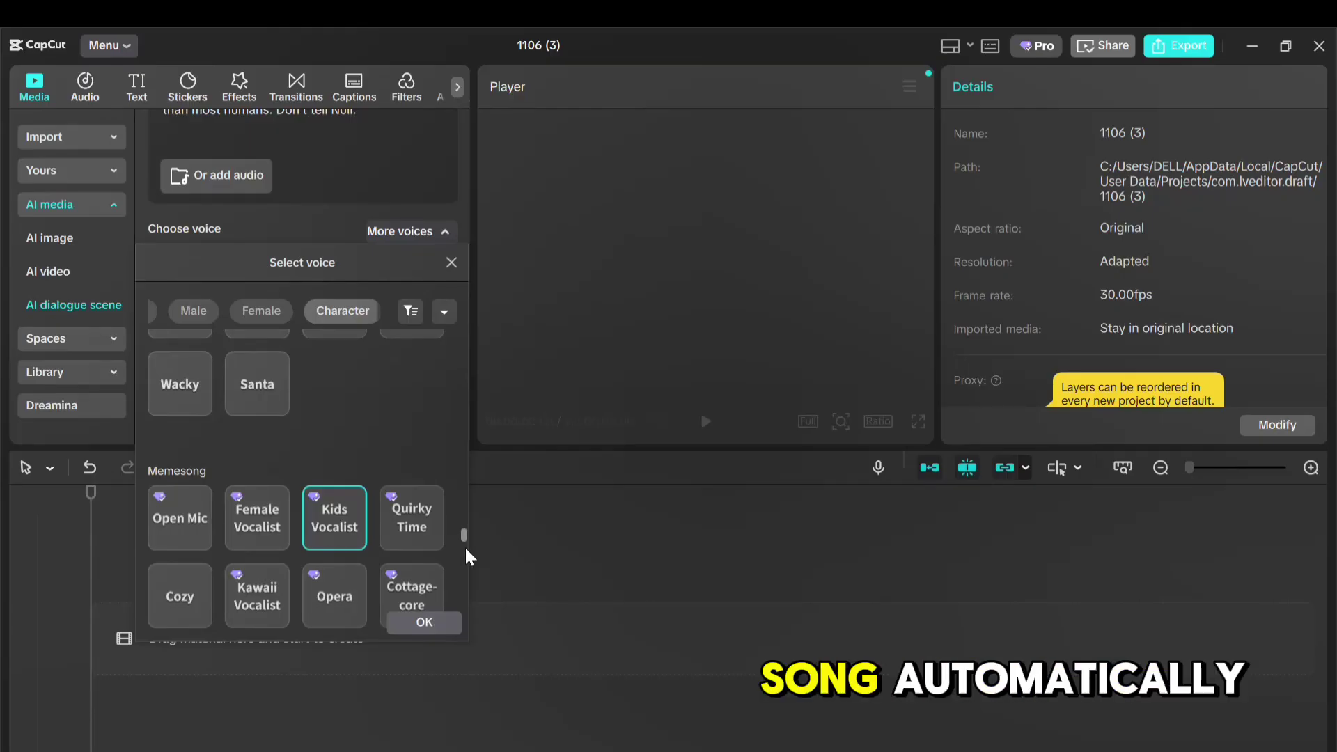
# Browse the Female, language and Male voice sections, ending on Character voices with Trickster
pyautogui.scroll(10, 465, 545)
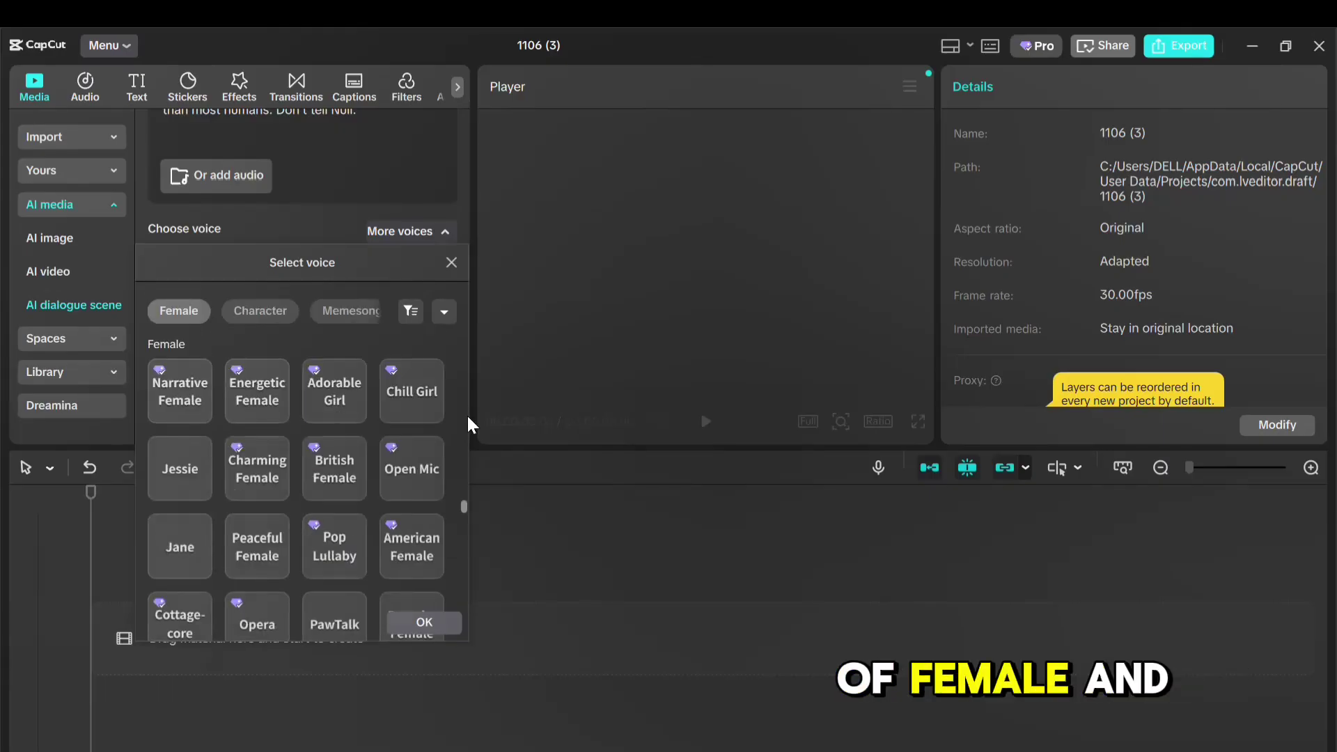
pyautogui.moveTo(464, 506); pyautogui.dragTo(475, 633)
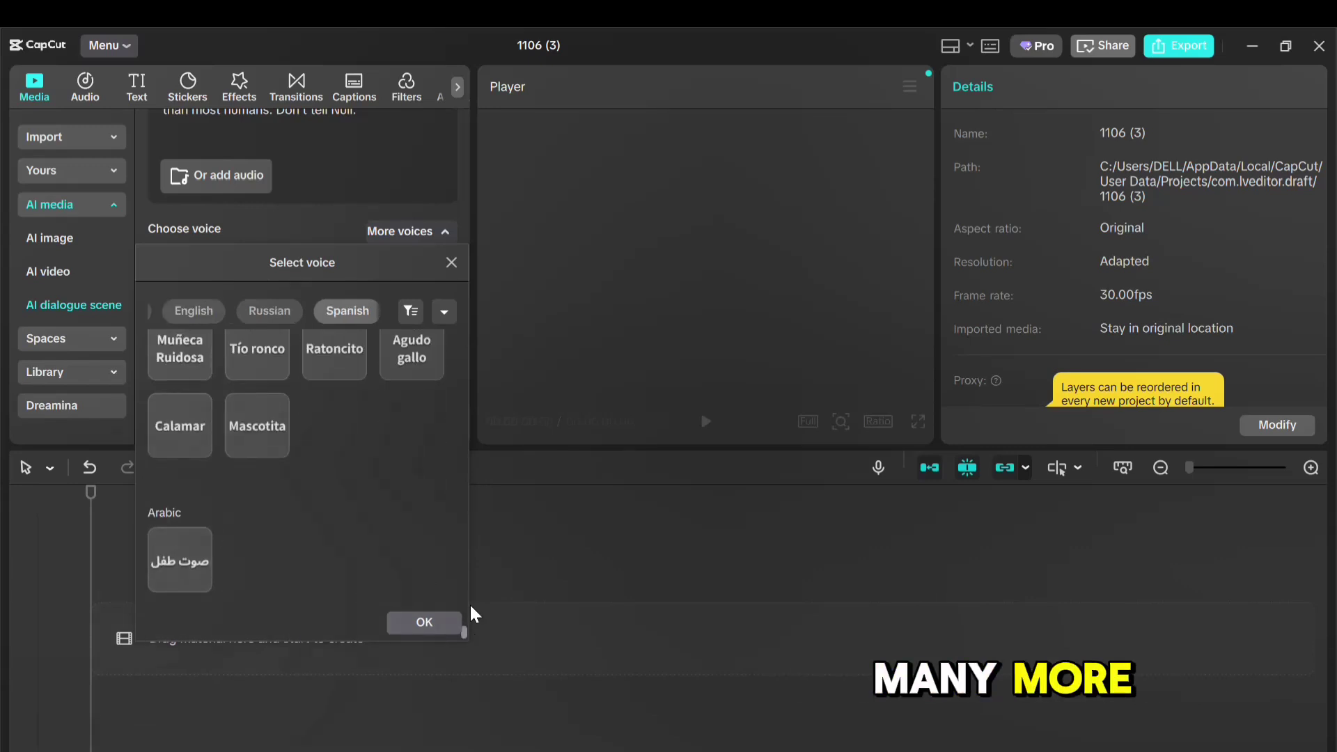
pyautogui.moveTo(471, 608); pyautogui.dragTo(199, 390)
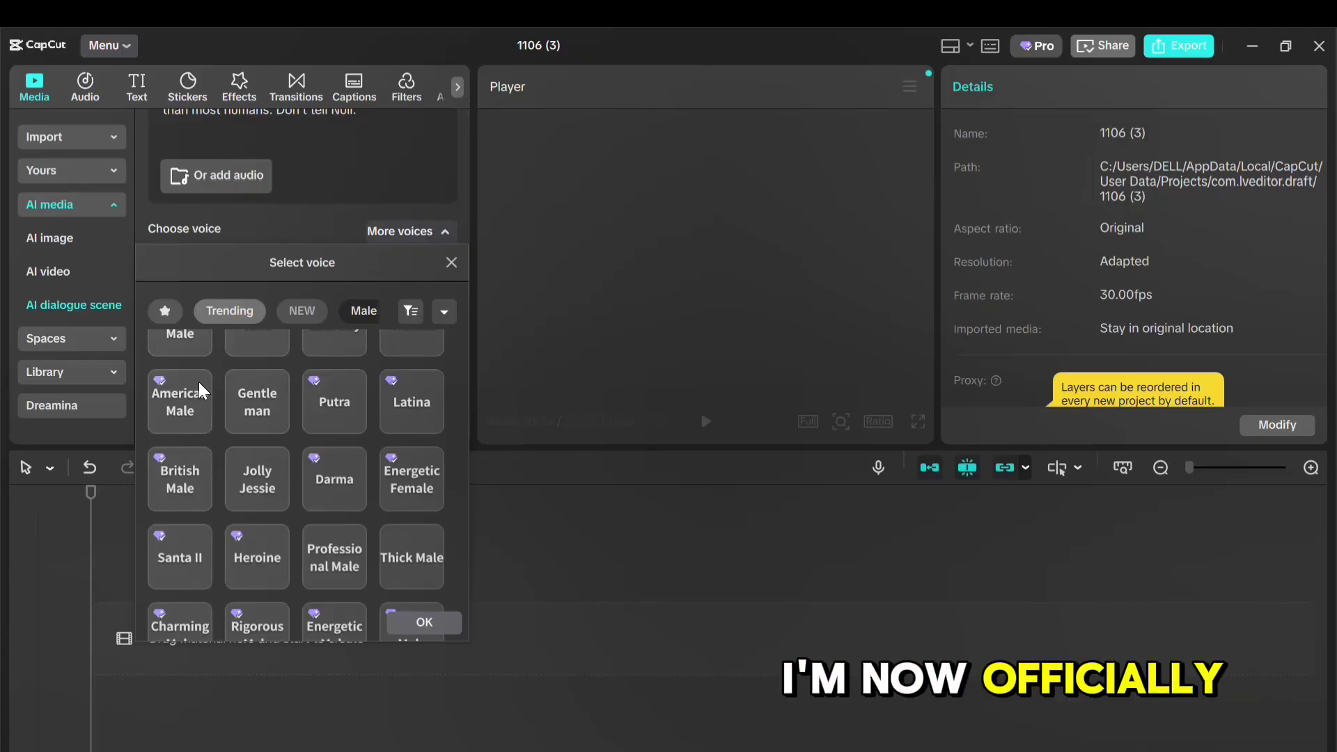
pyautogui.click(363, 311)
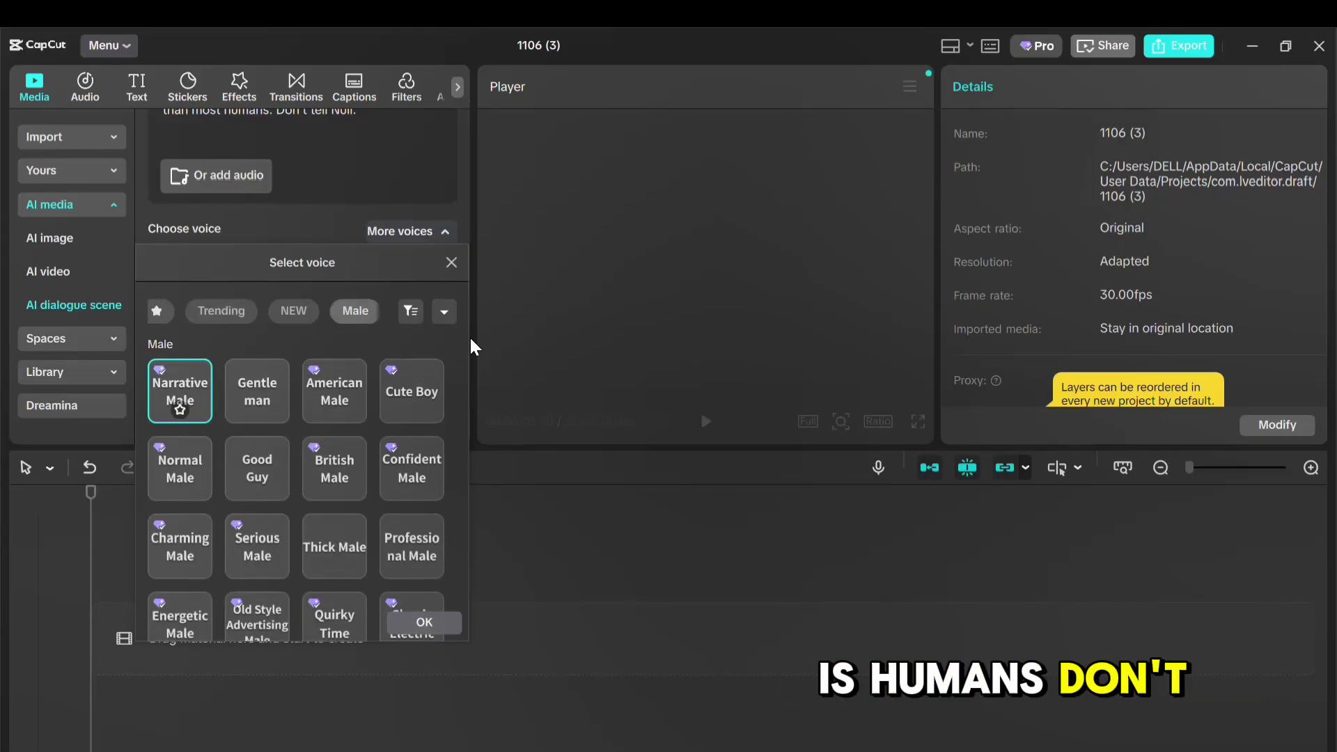
pyautogui.click(444, 311)
pyautogui.click(322, 346)
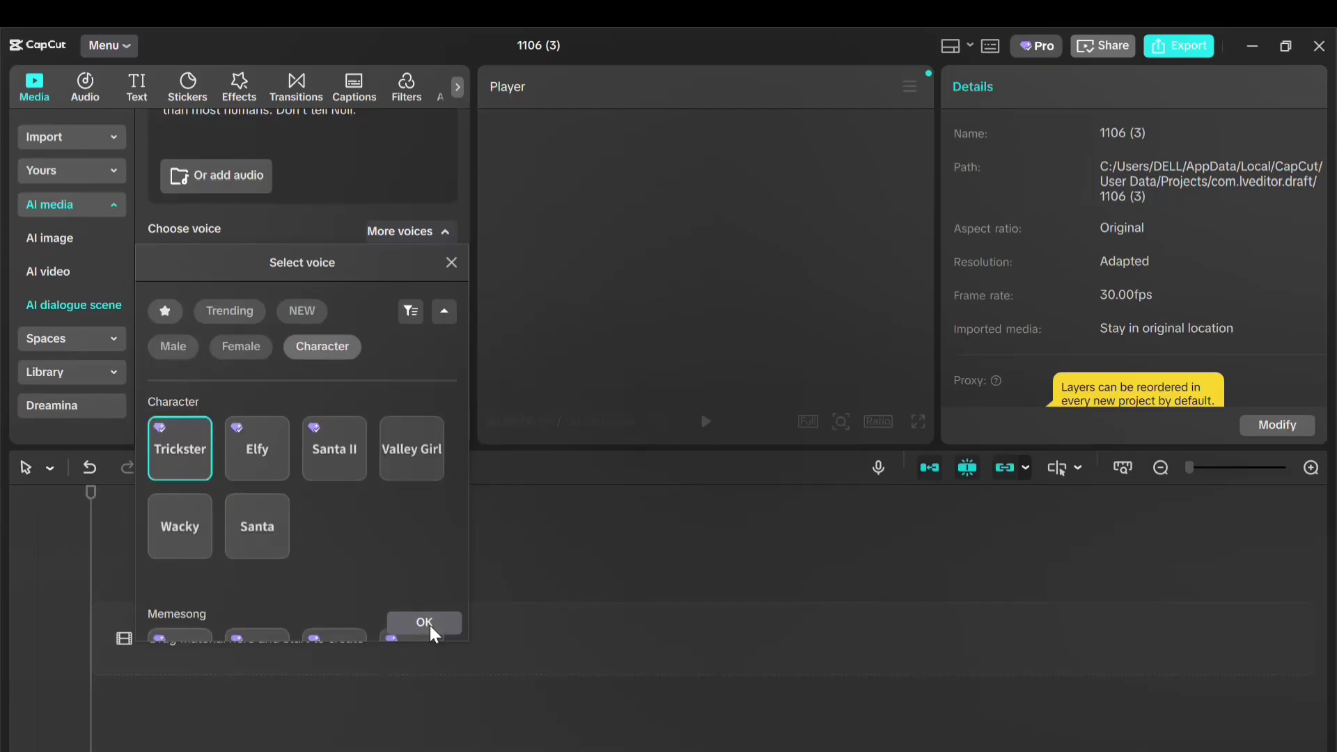
# Confirm the Trickster voice and generate the talking-dog dialogue scene
pyautogui.click(426, 624)
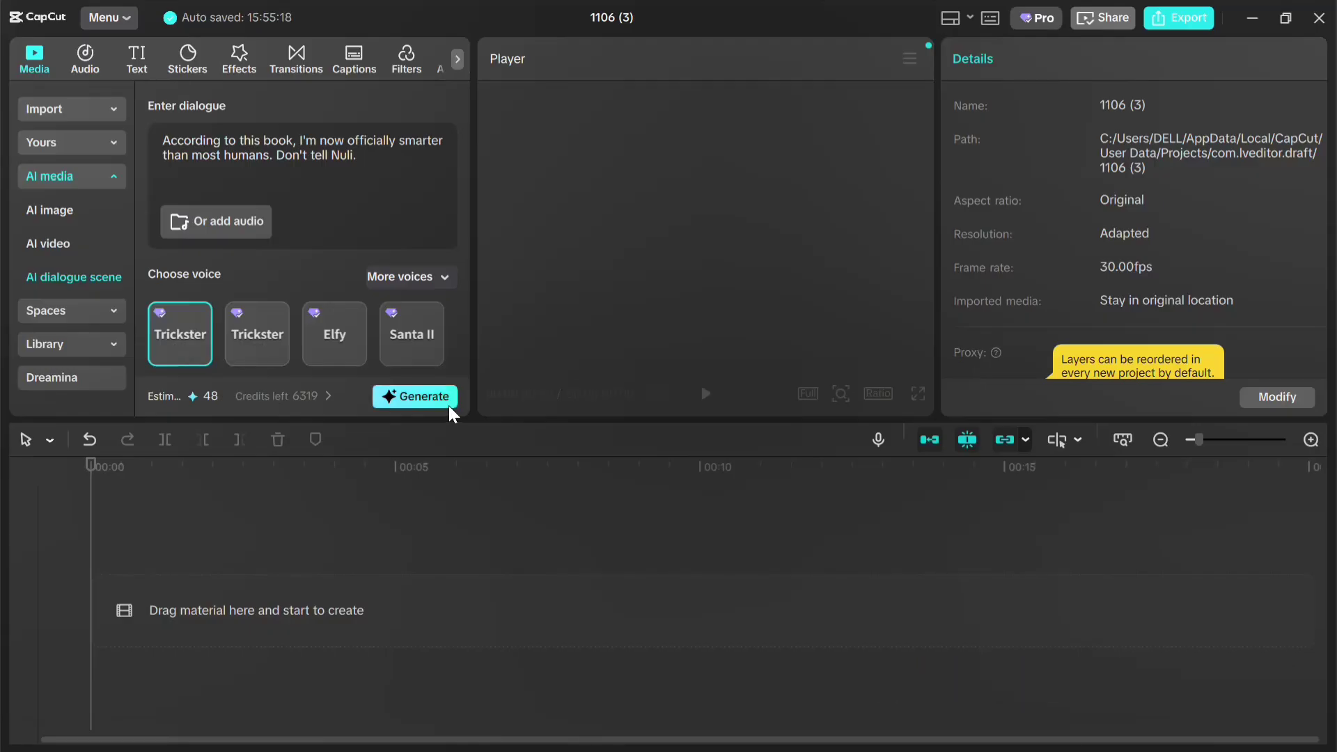
pyautogui.click(420, 397)
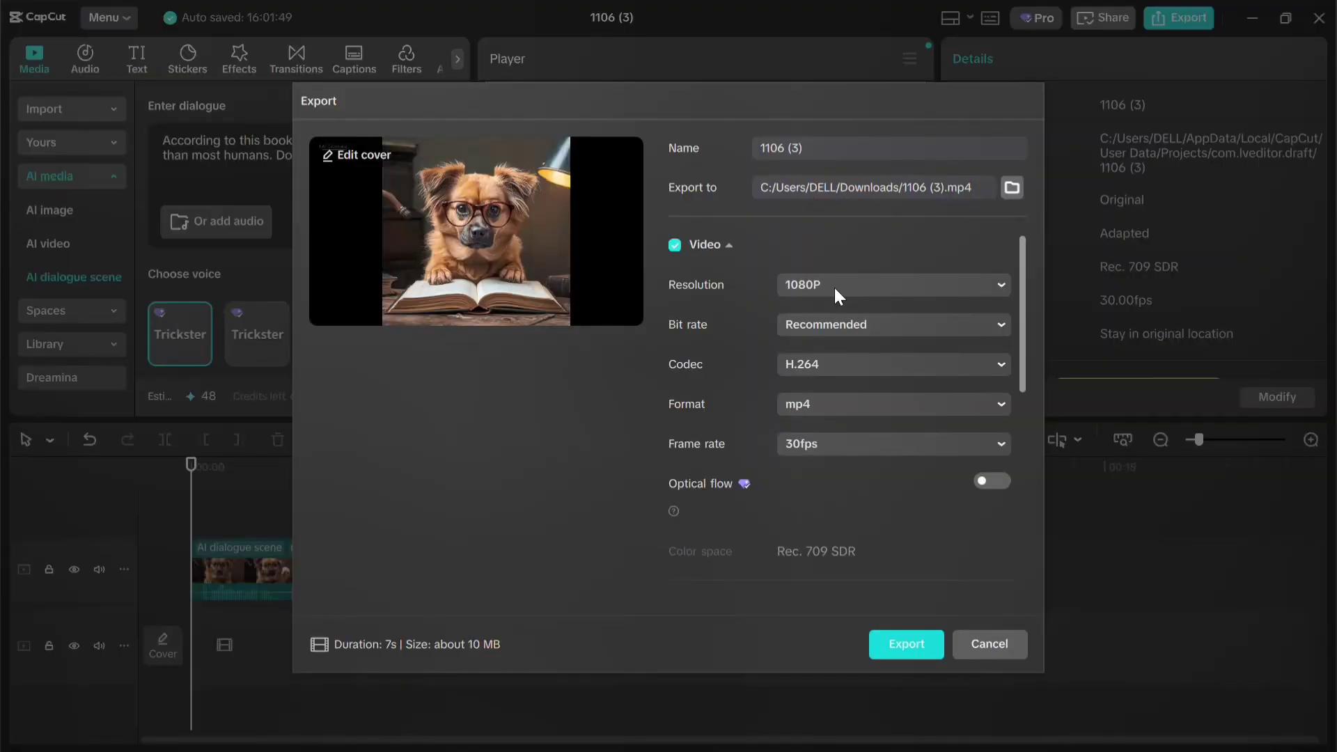
# Export the video as 1080P, H.264, mp4 at 30fps
pyautogui.click(905, 646)
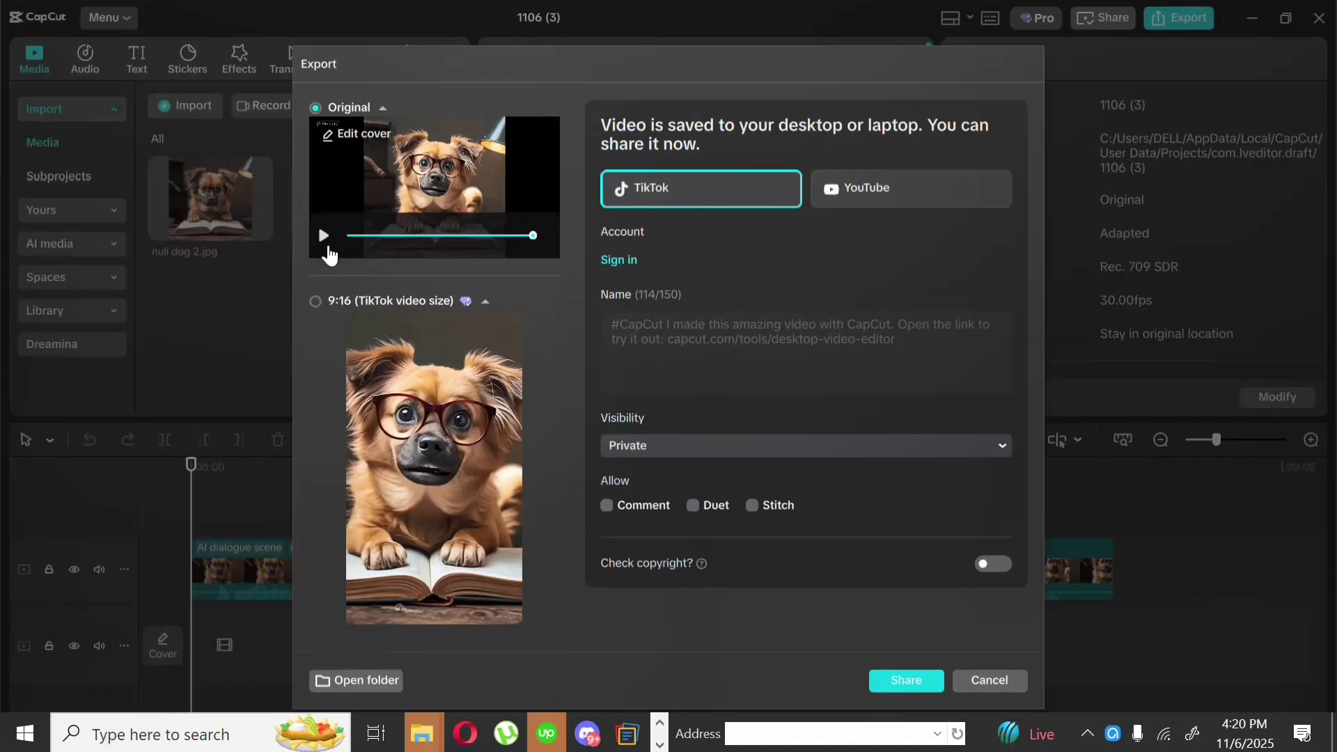
# Play the exported dog video, then show its file in the Downloads folder
pyautogui.click(325, 237)
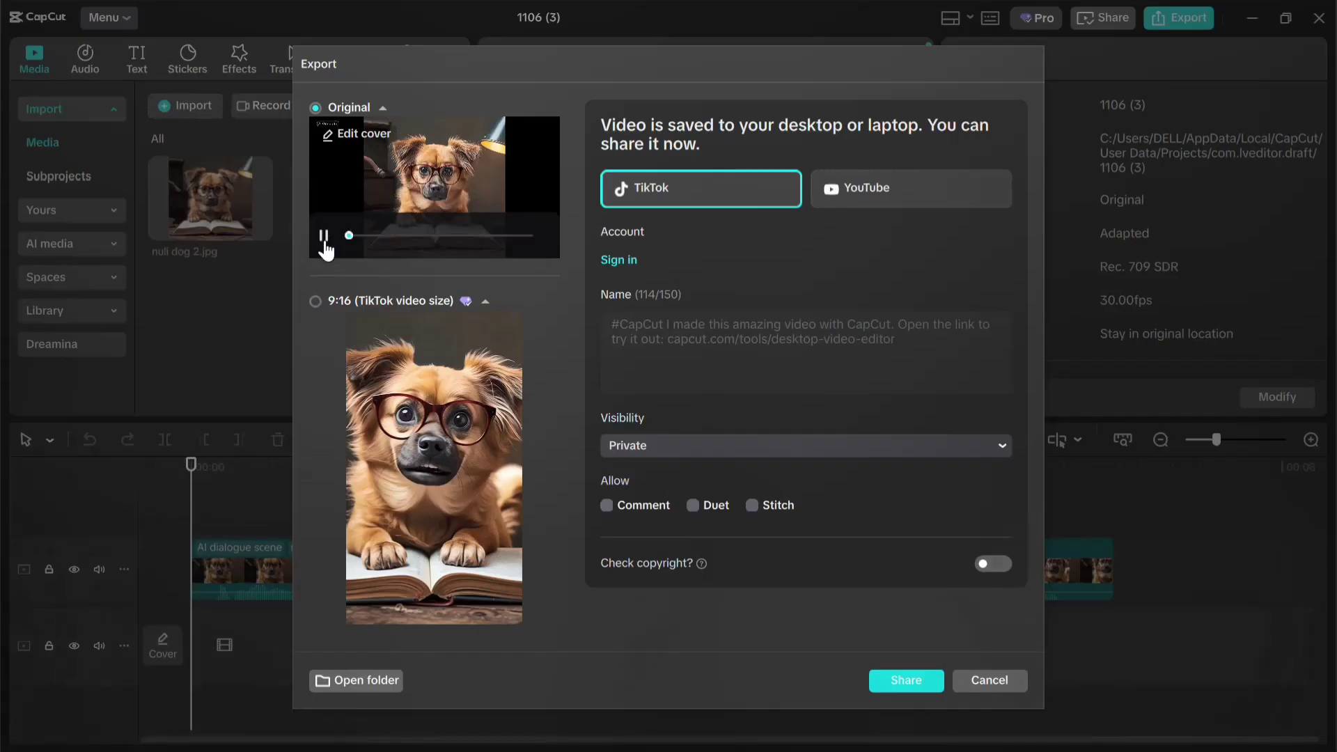
pyautogui.click(380, 685)
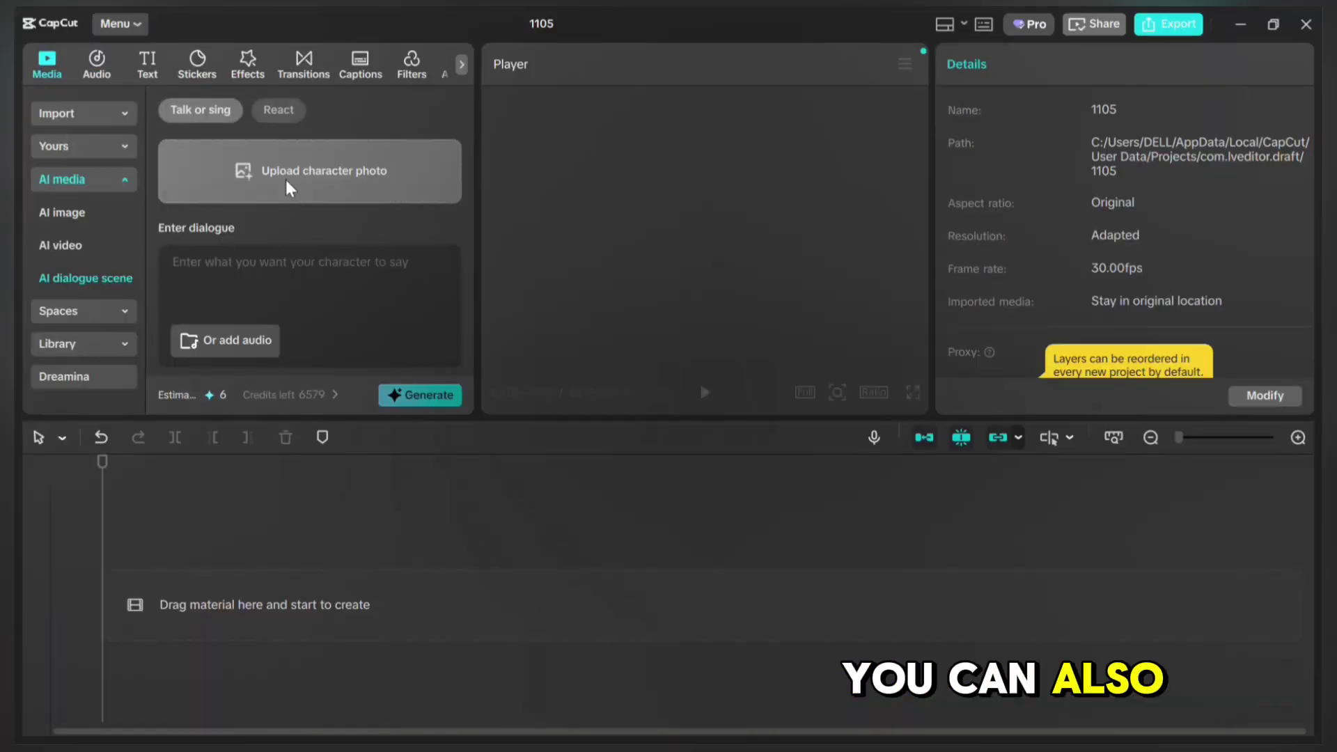
pyautogui.click(286, 180)
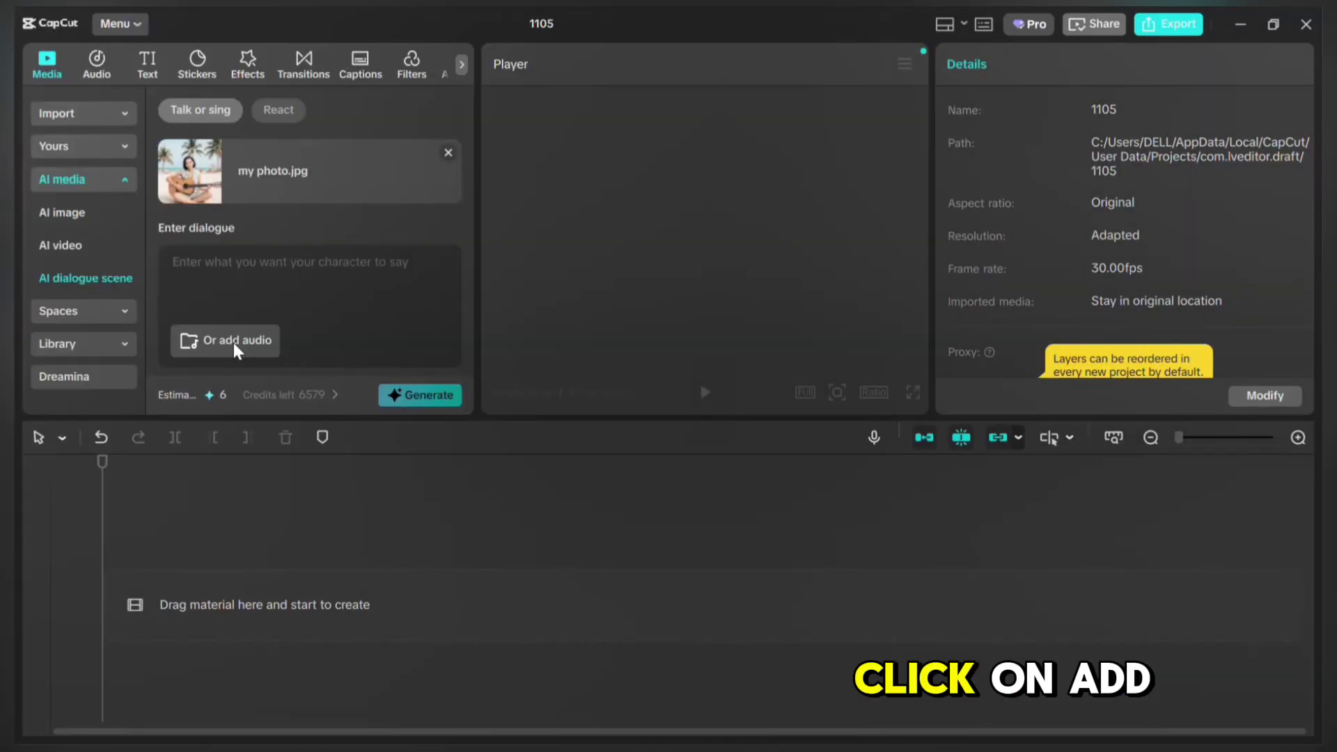
pyautogui.click(237, 343)
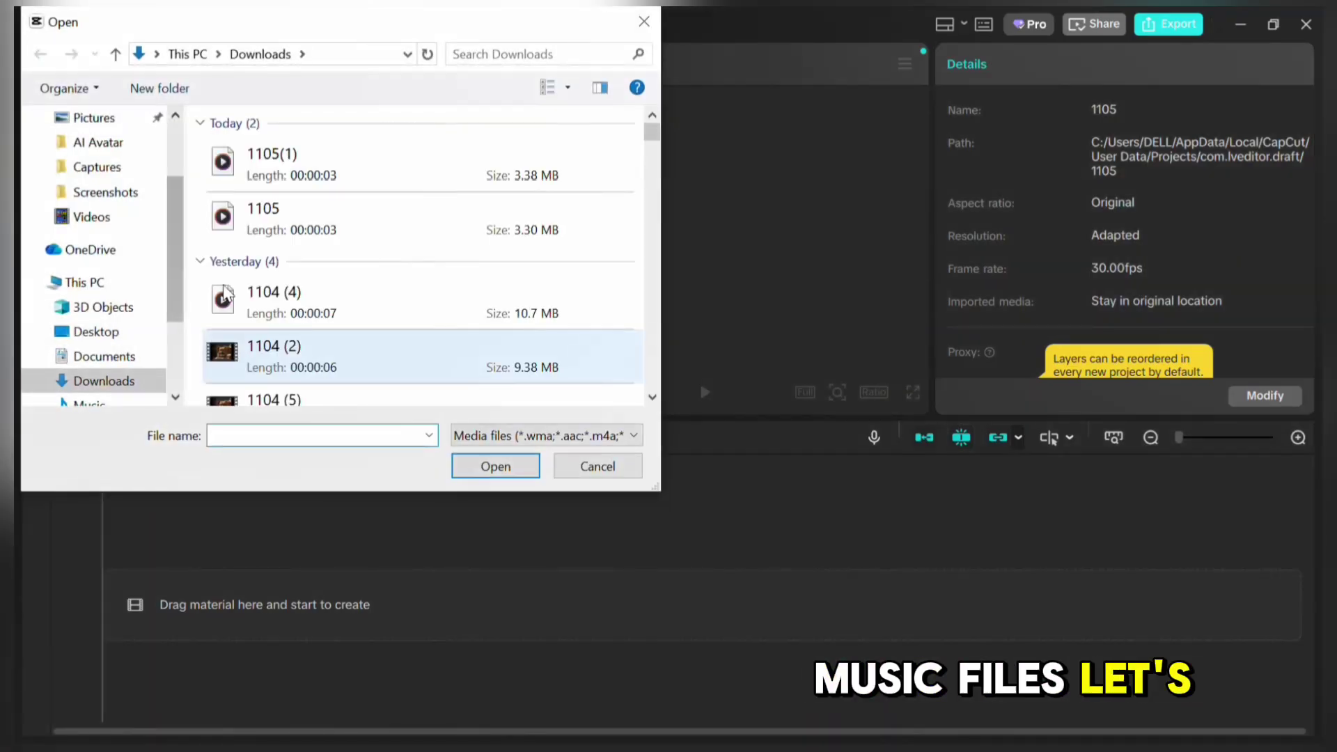
pyautogui.doubleClick(225, 296)
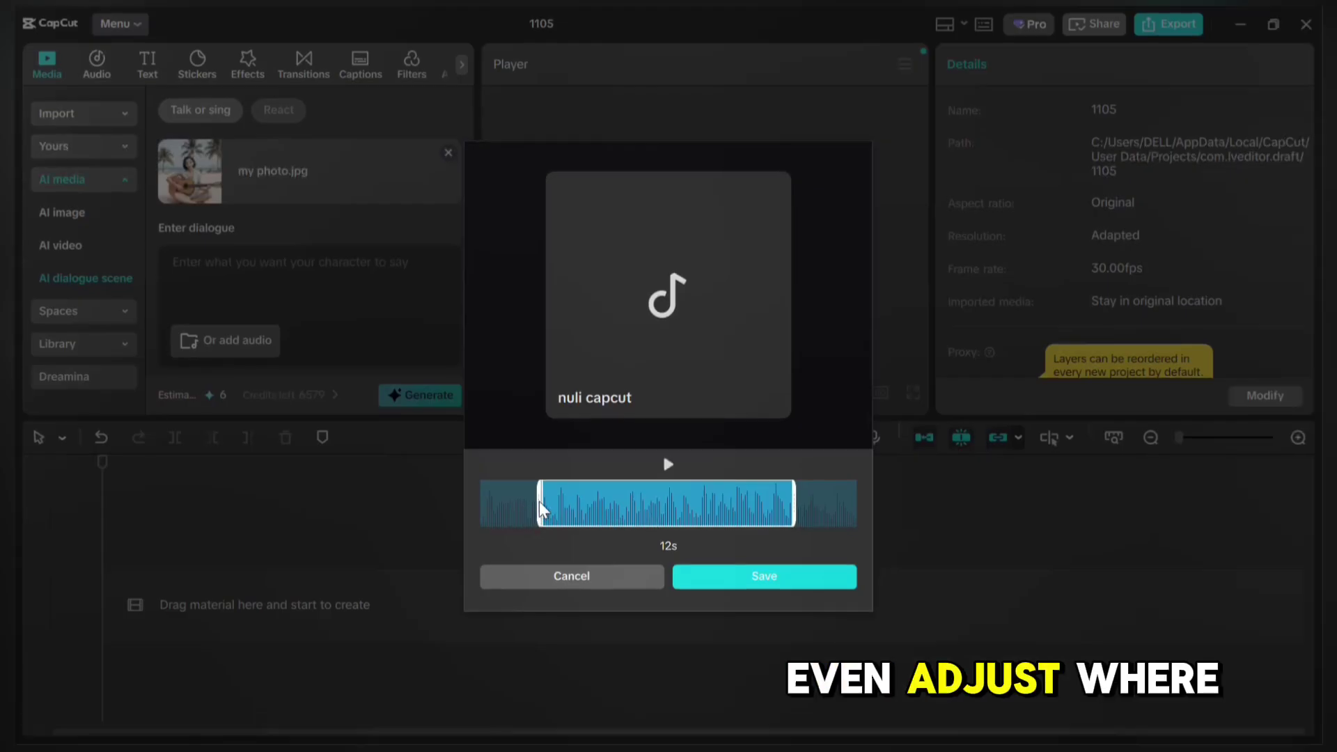
pyautogui.moveTo(607, 549); pyautogui.dragTo(545, 549)
pyautogui.click(540, 501)
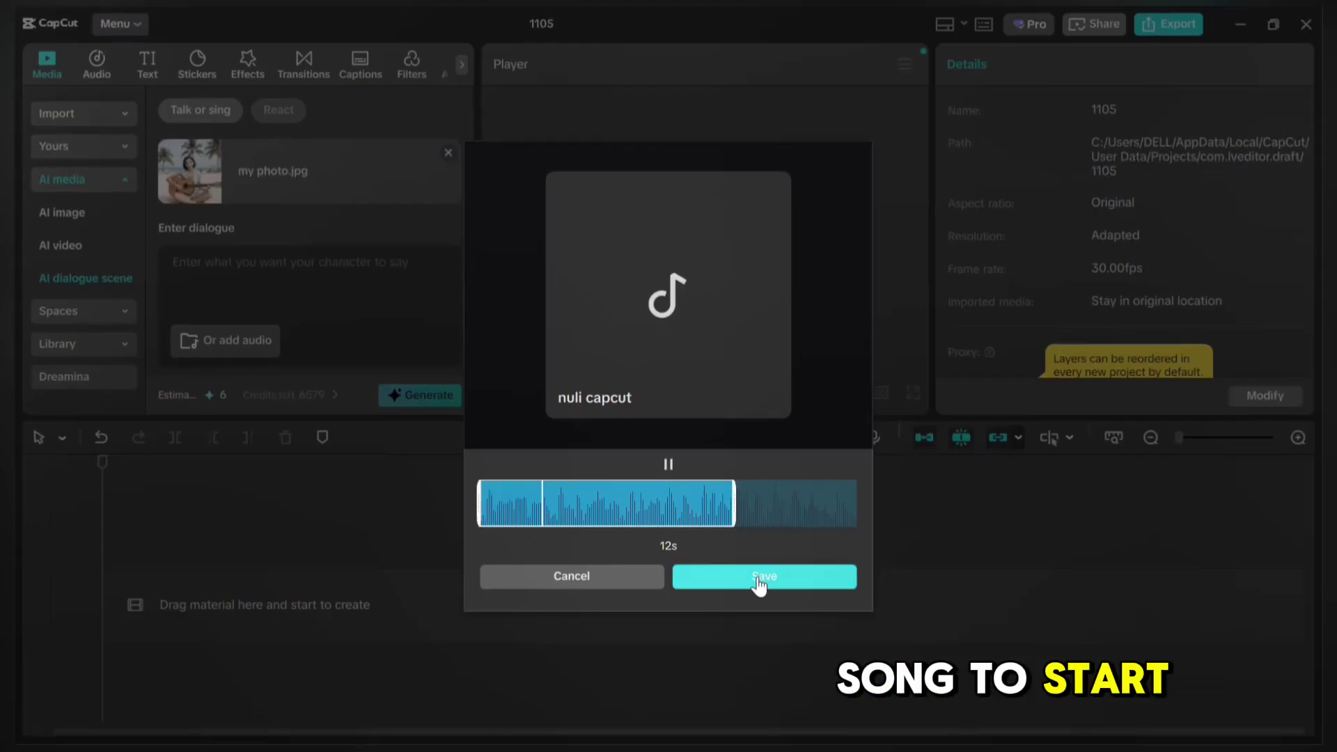
pyautogui.click(759, 583)
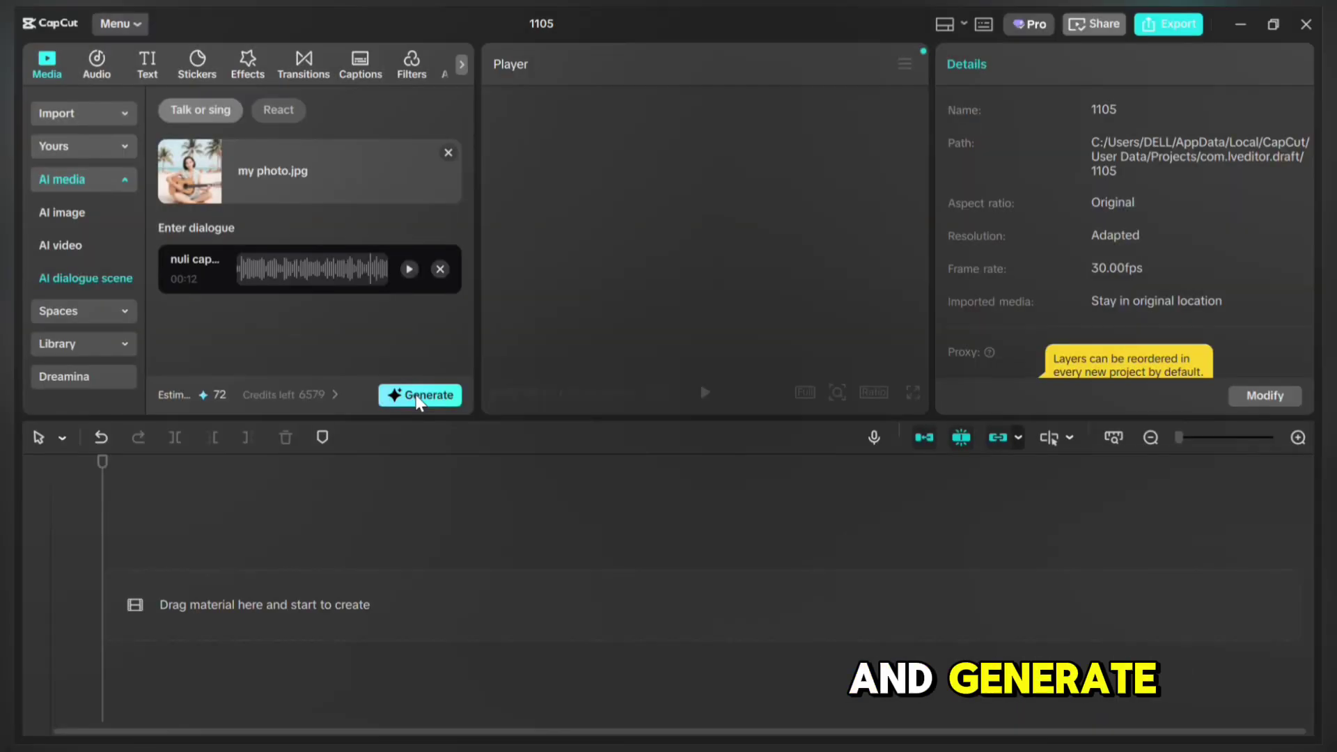
pyautogui.click(419, 394)
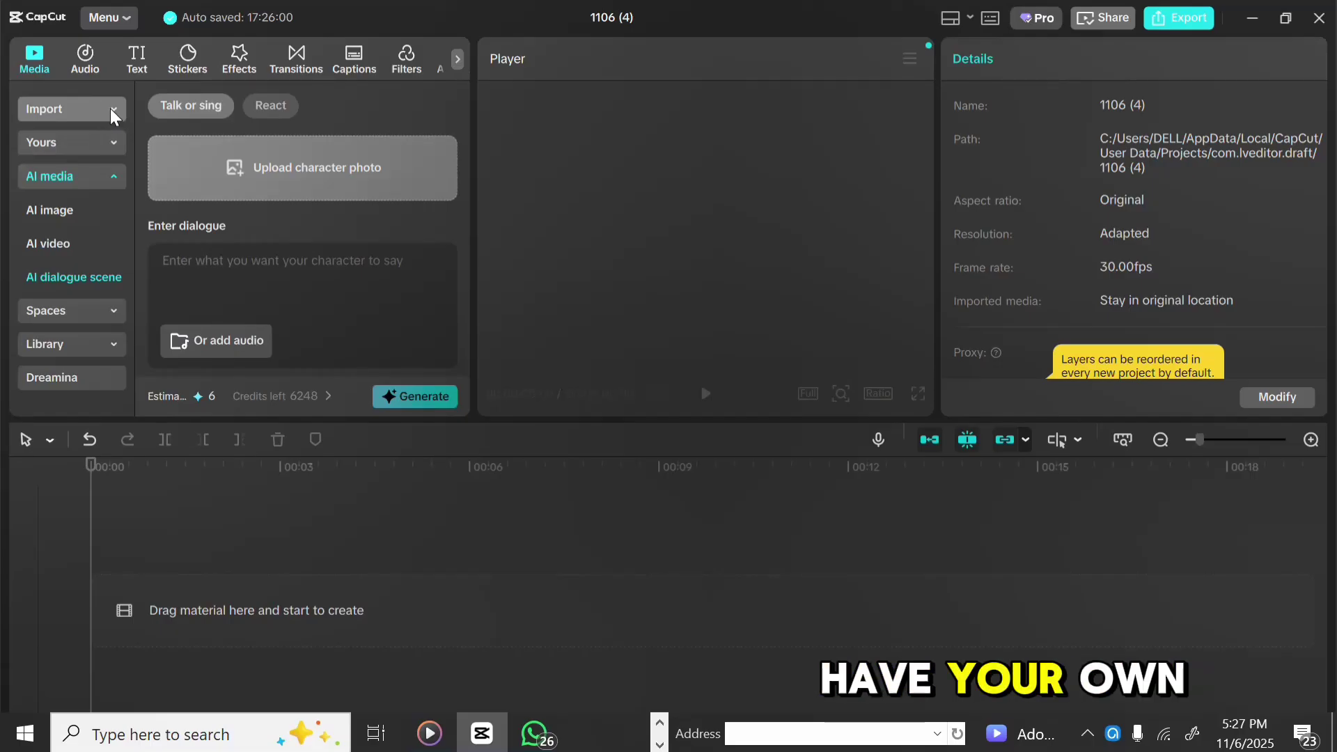
# Open the AI avatar library from Import and filter it to Marketing avatars
pyautogui.click(112, 116)
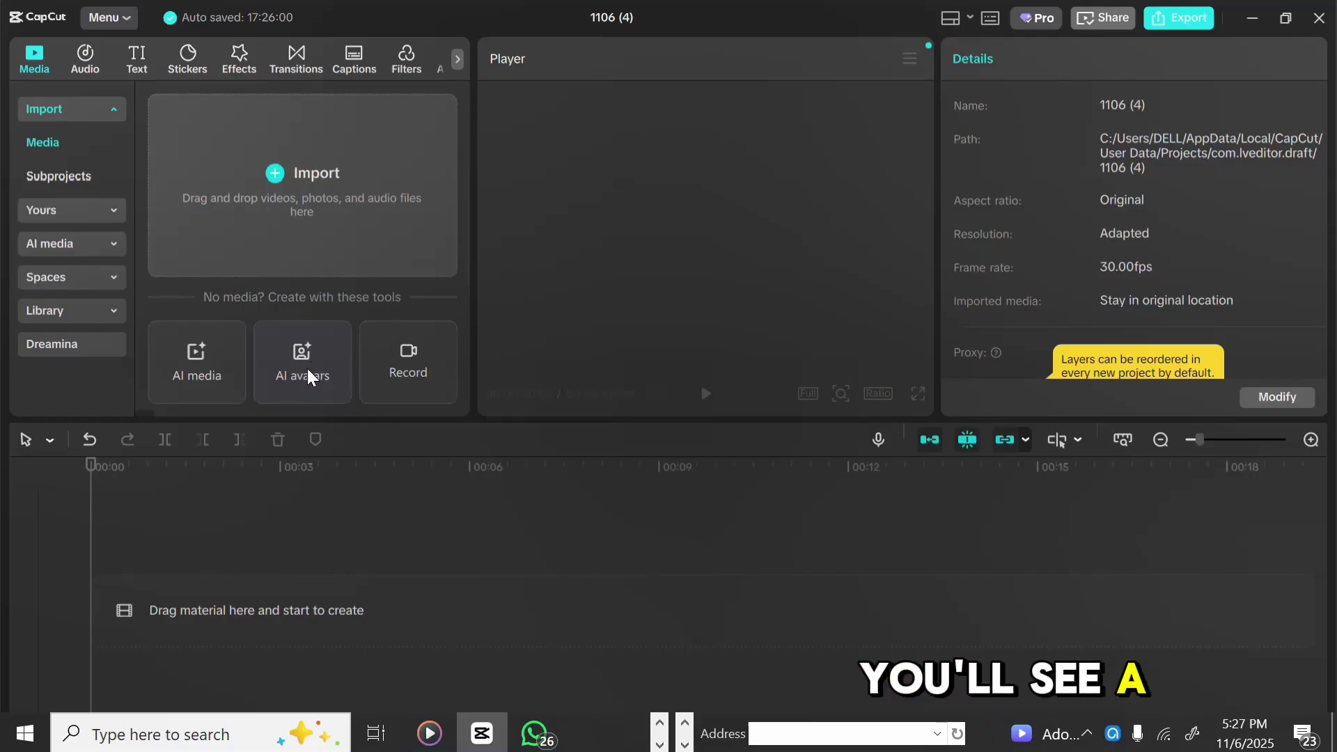
pyautogui.click(310, 378)
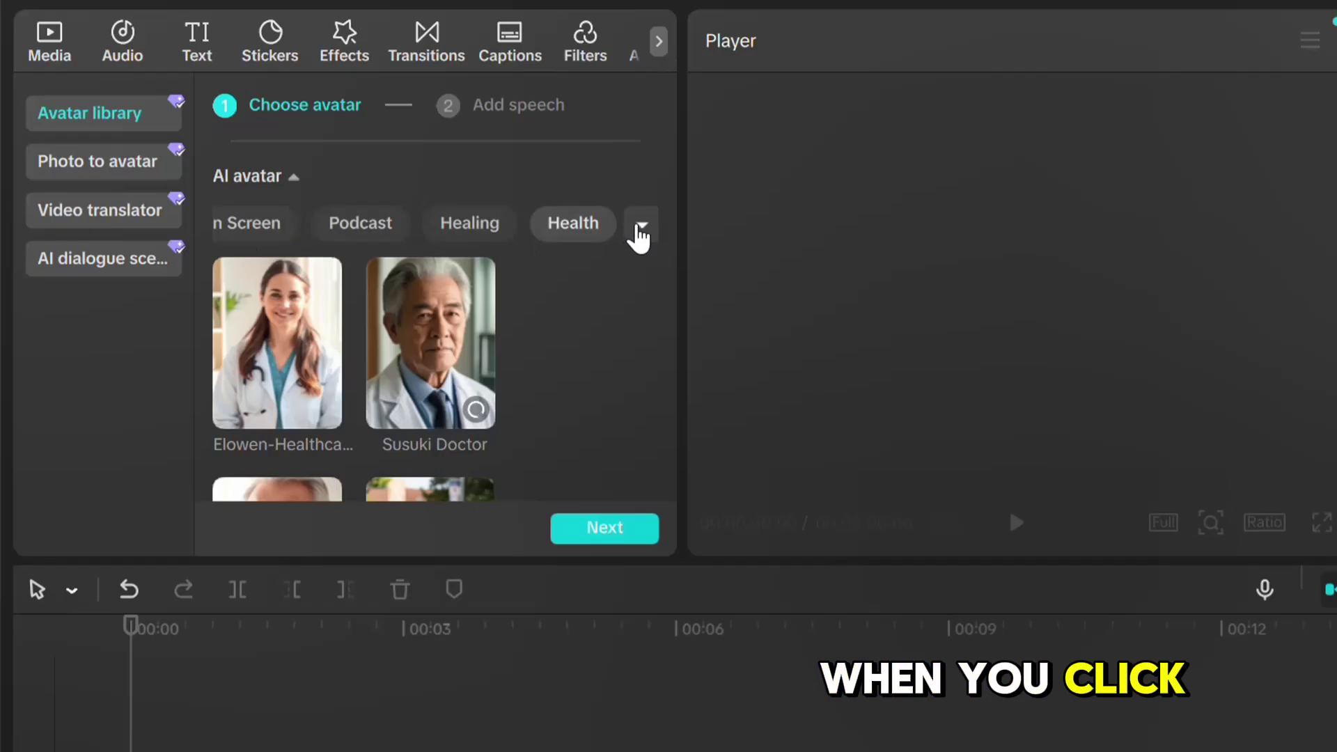
pyautogui.click(639, 232)
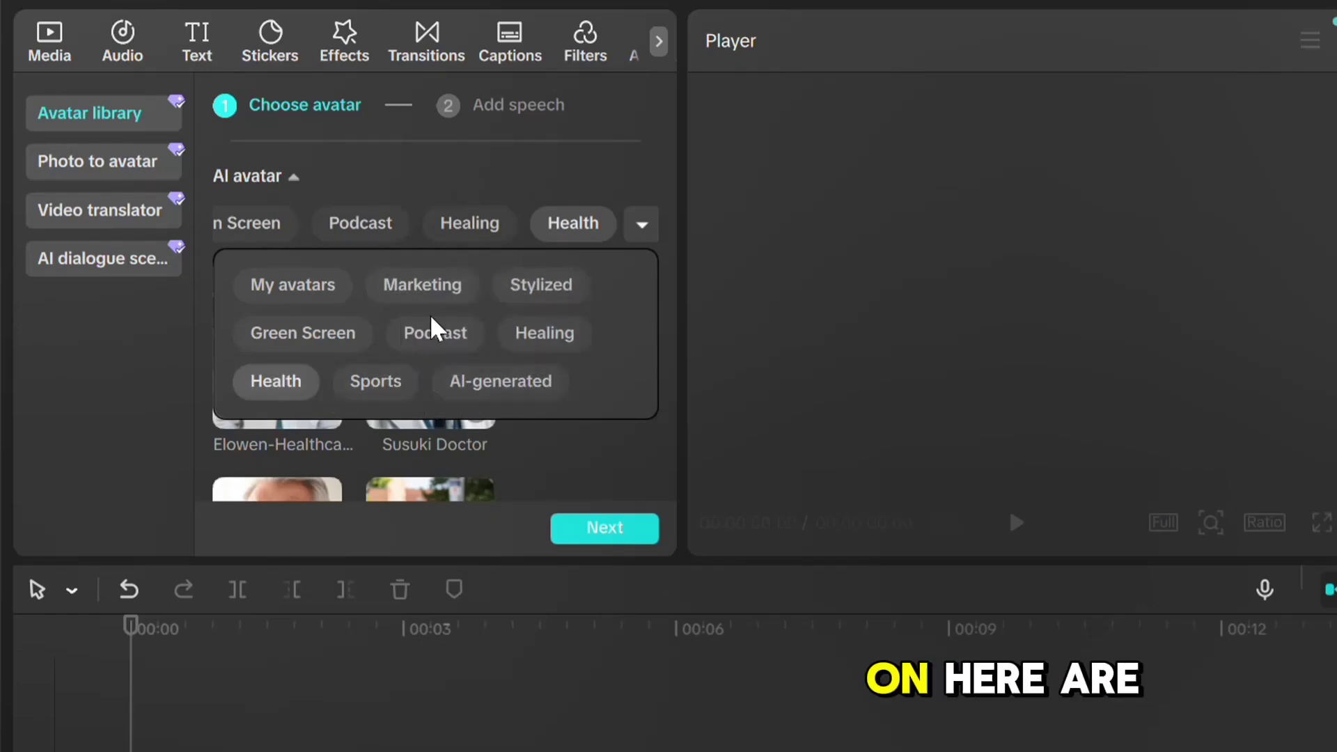
pyautogui.click(438, 285)
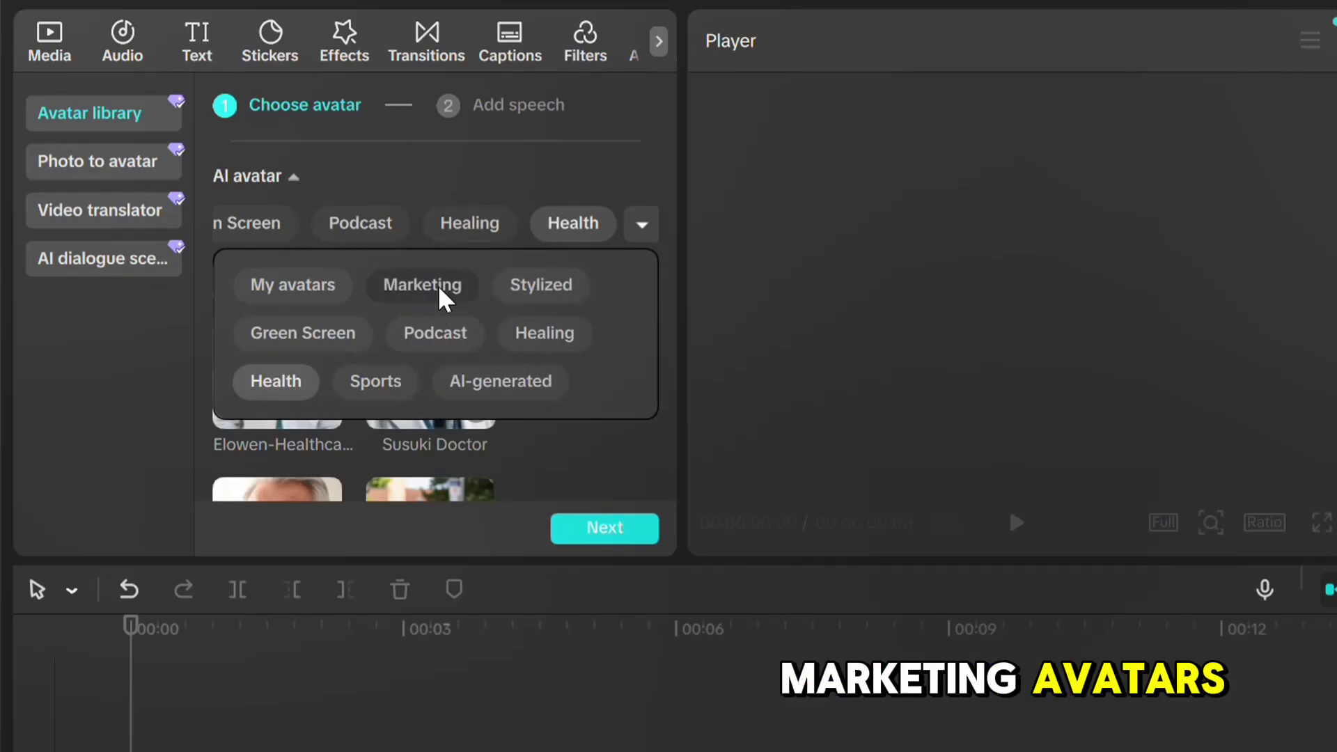
pyautogui.click(438, 285)
# Browse the Podcast avatars, then switch the category filter to Healing
pyautogui.moveTo(667, 150)
pyautogui.mouseDown()
pyautogui.moveTo(666, 174)
pyautogui.moveTo(666, 152)
pyautogui.mouseUp()
pyautogui.click(642, 172)
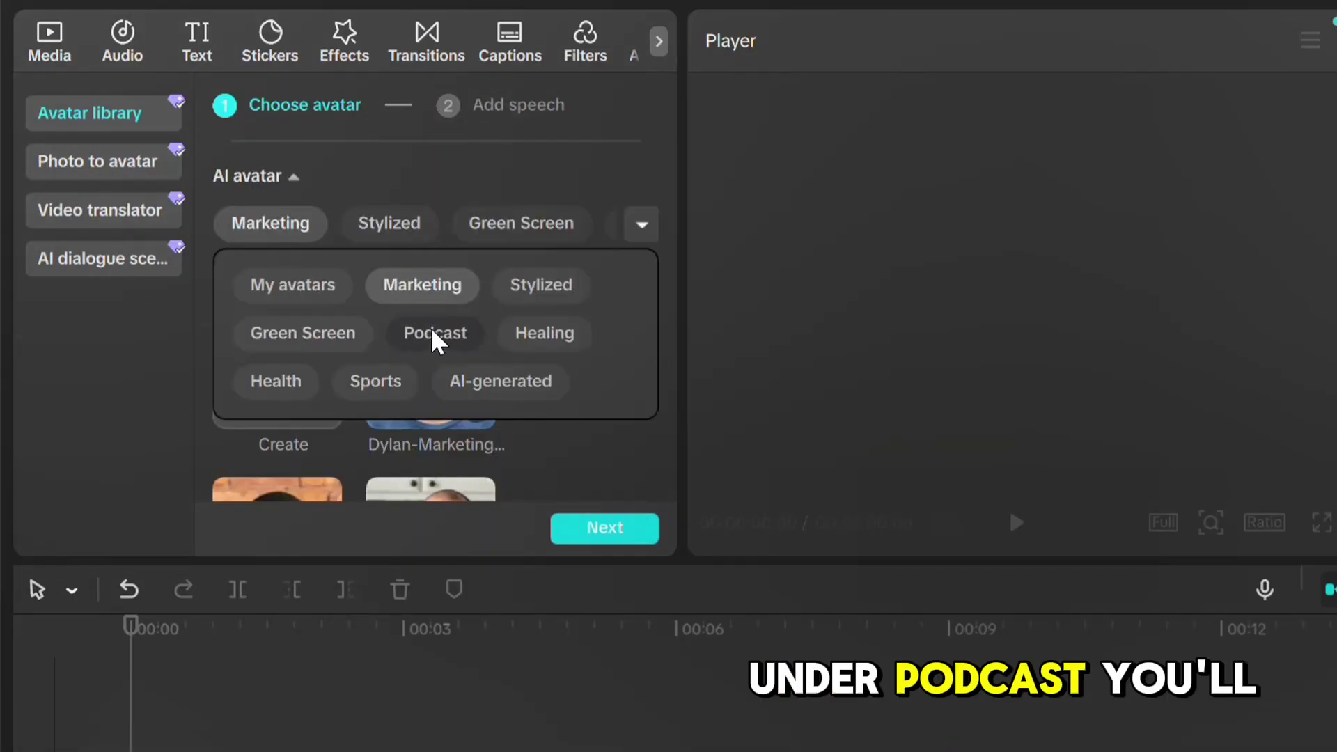
pyautogui.click(429, 333)
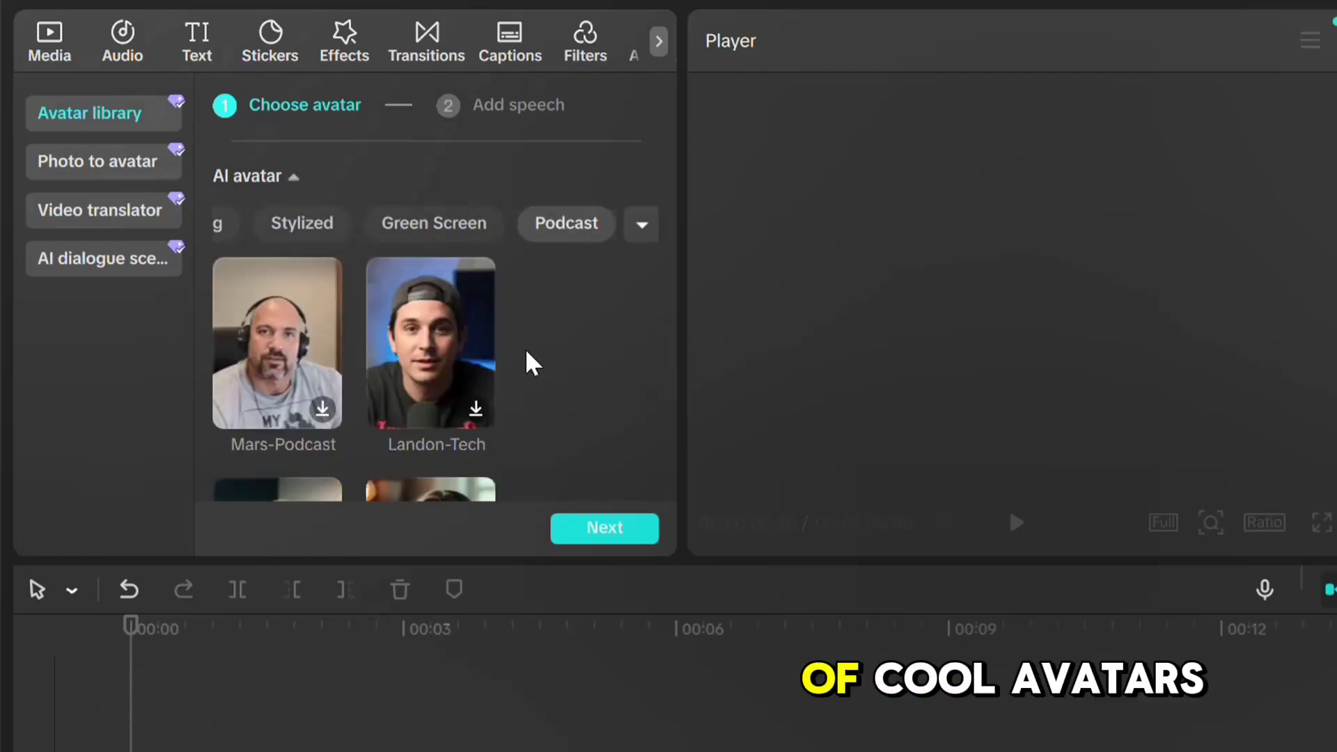
pyautogui.scroll(-10, 660, 167)
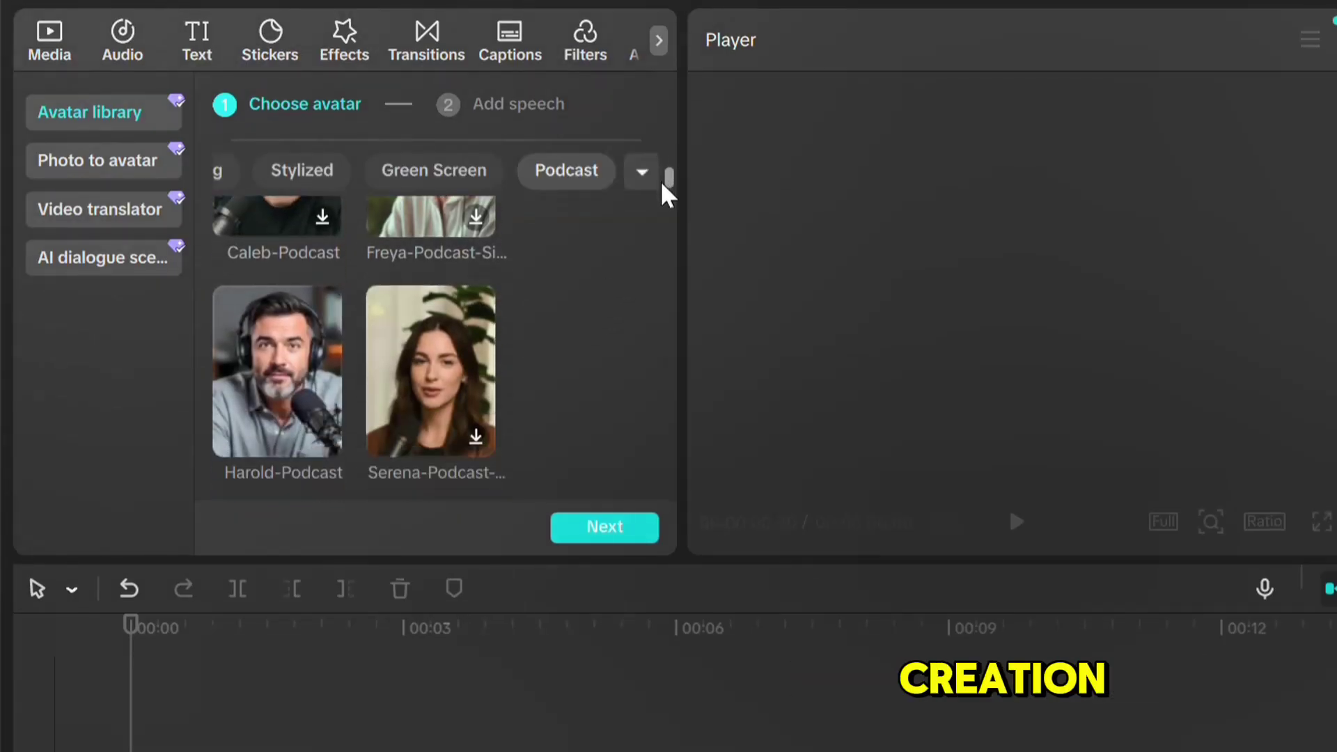
pyautogui.scroll(-5, 660, 184)
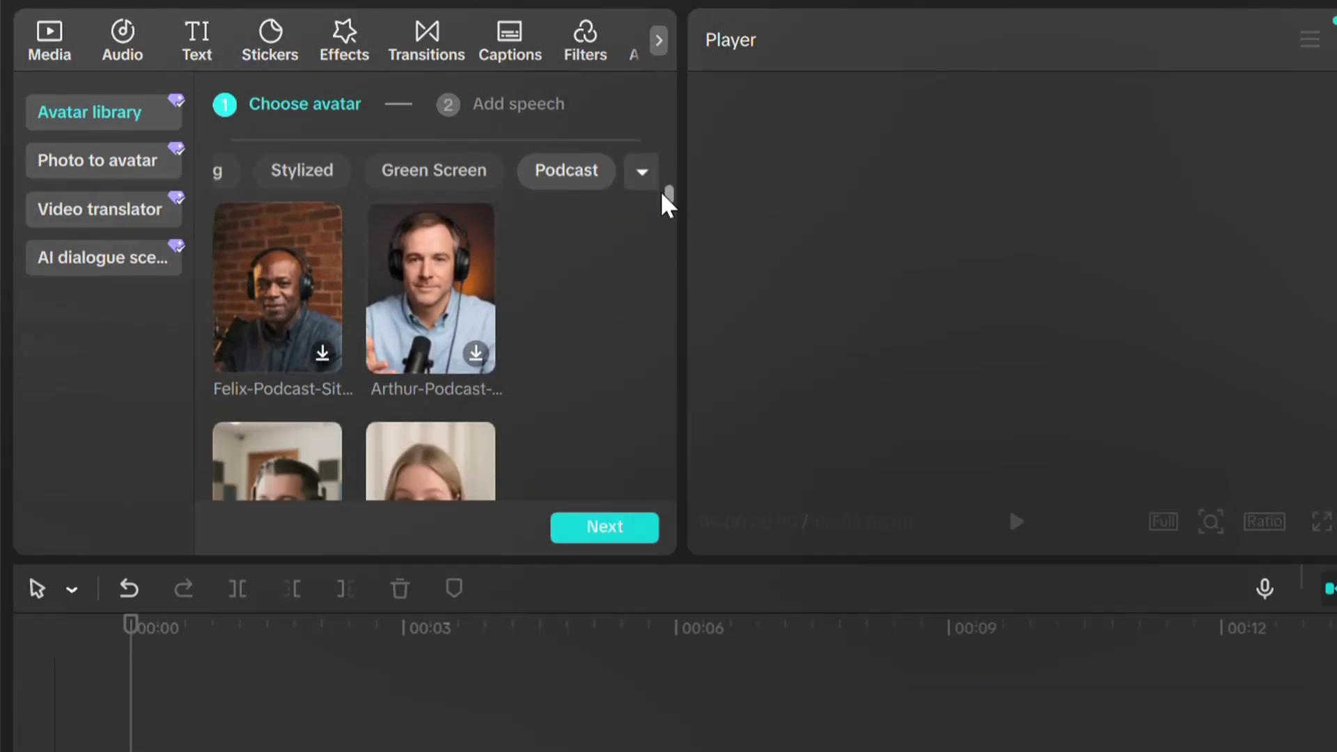
pyautogui.scroll(-6, 663, 209)
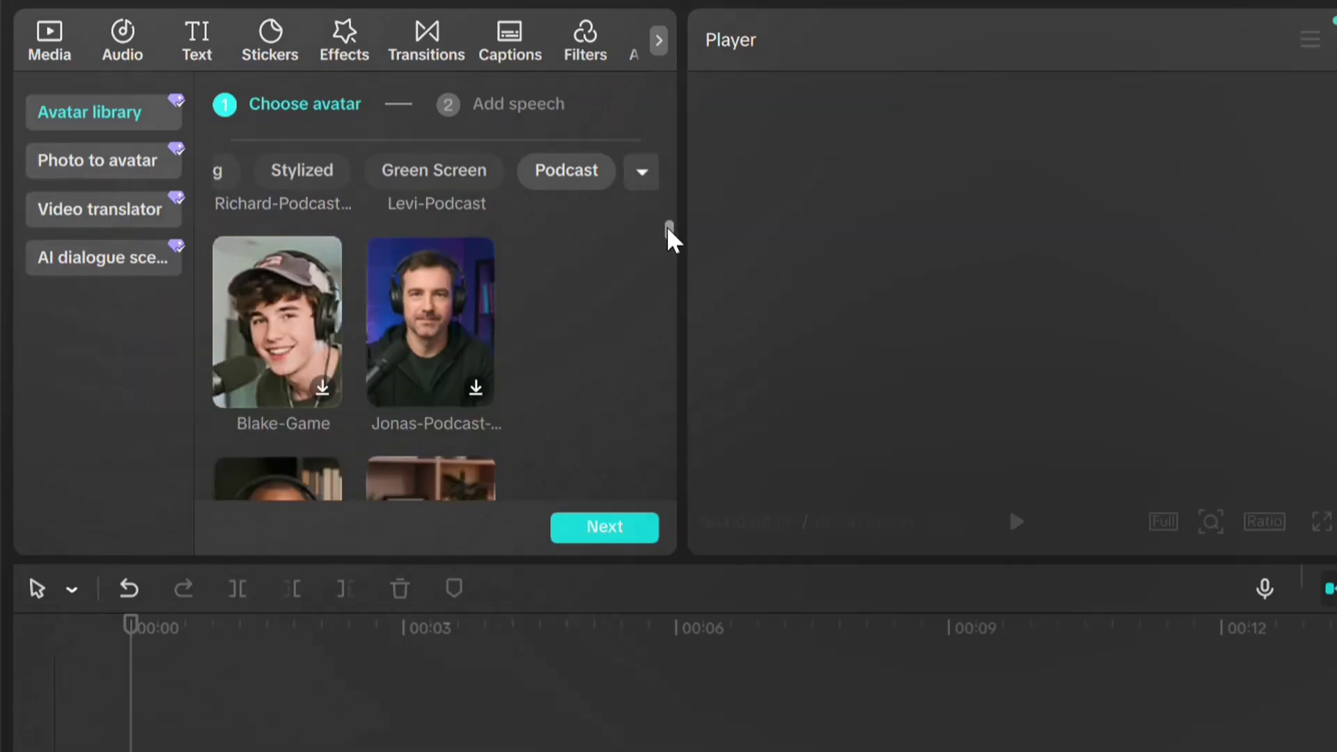
pyautogui.click(642, 171)
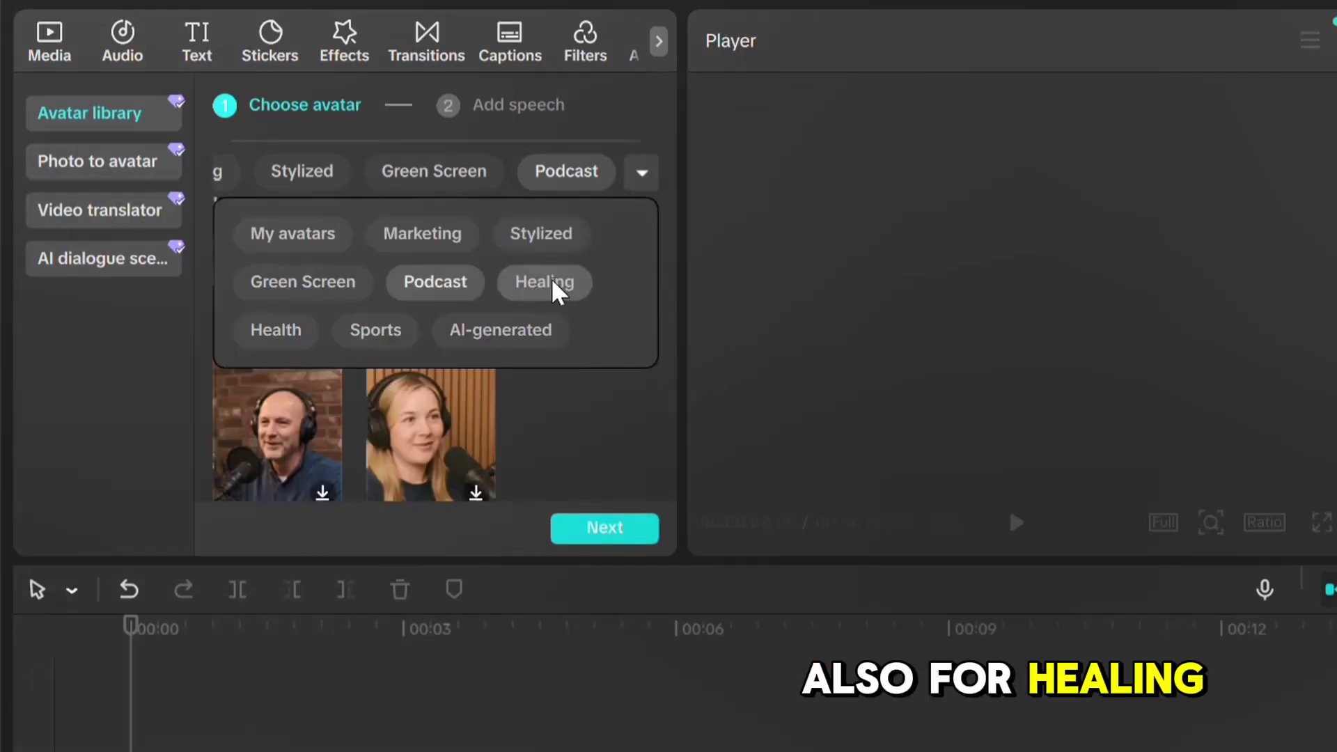
pyautogui.click(554, 282)
pyautogui.moveTo(666, 207)
pyautogui.mouseDown()
pyautogui.moveTo(688, 299)
pyautogui.moveTo(658, 282)
pyautogui.moveTo(675, 177)
pyautogui.moveTo(690, 217)
pyautogui.moveTo(687, 202)
pyautogui.mouseUp()
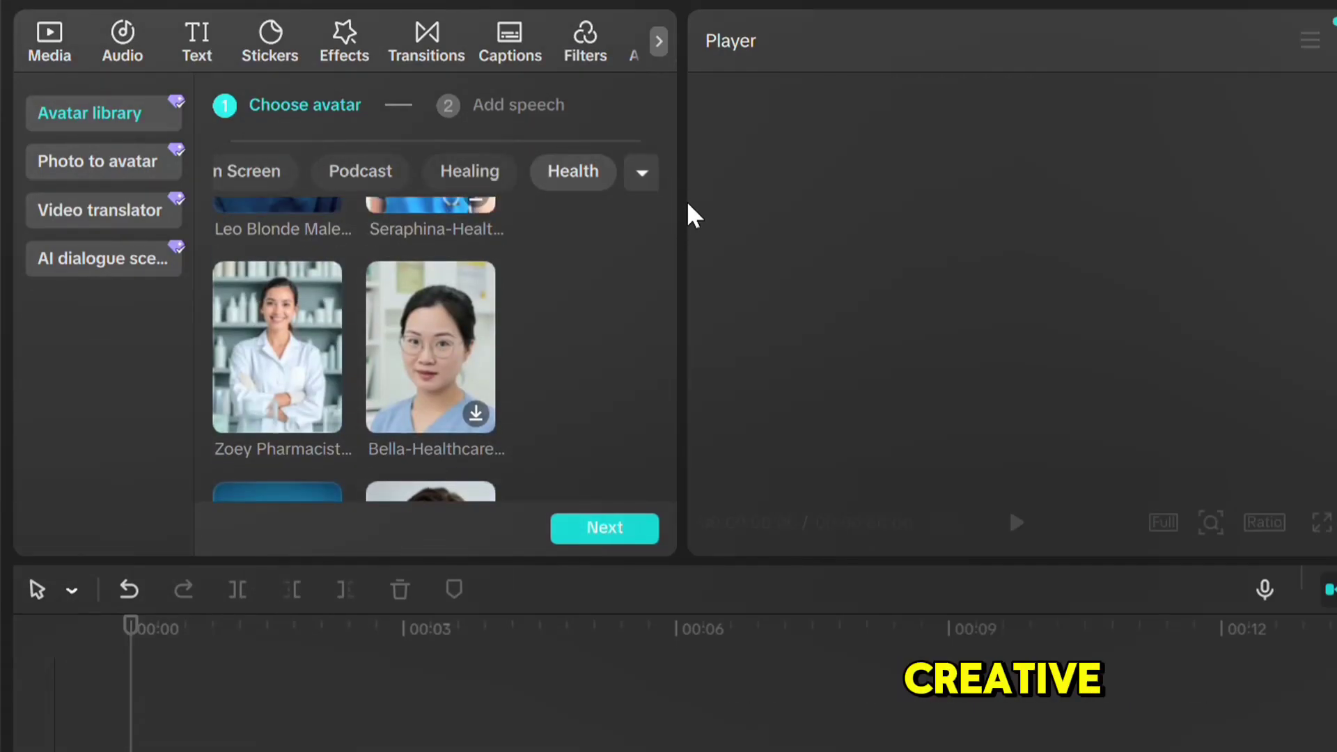
# Pick Zoey Pharmacist, paste the 'keeps boredom away' script, and choose the Charming Female voice
pyautogui.click(293, 364)
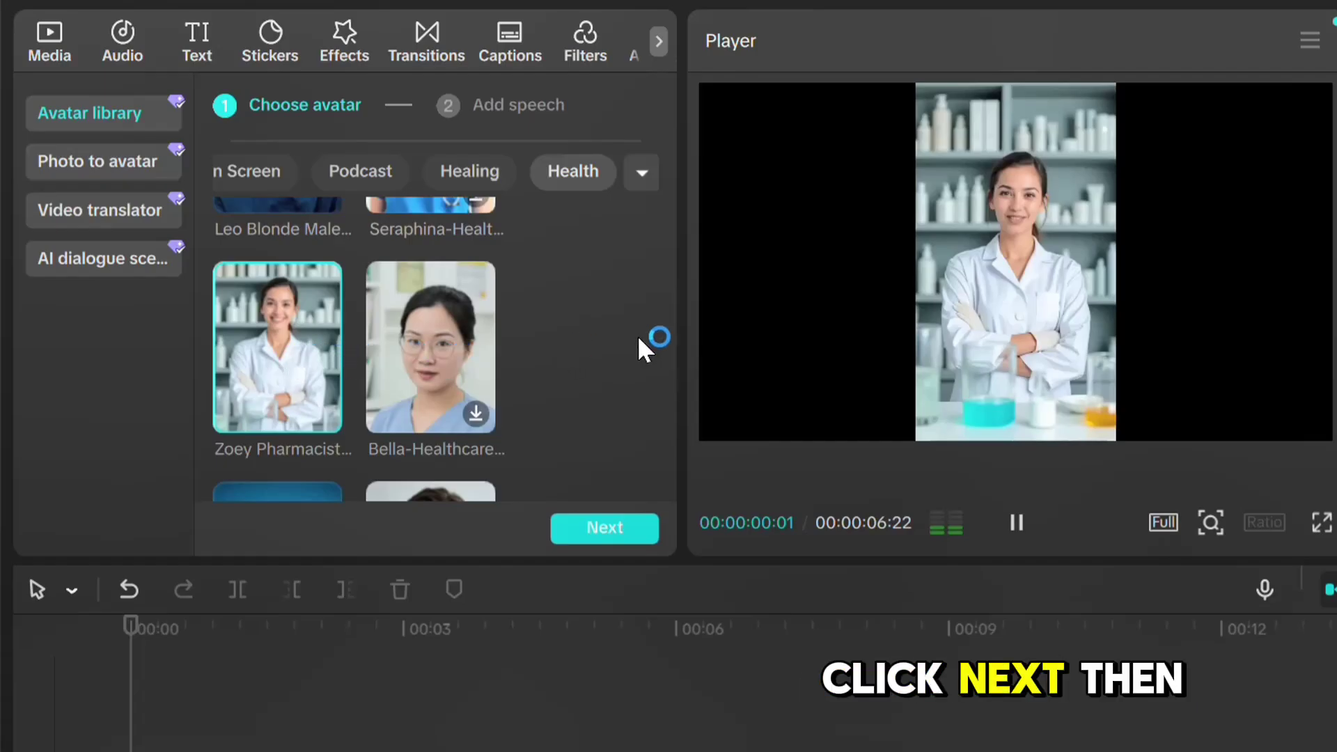
pyautogui.click(616, 527)
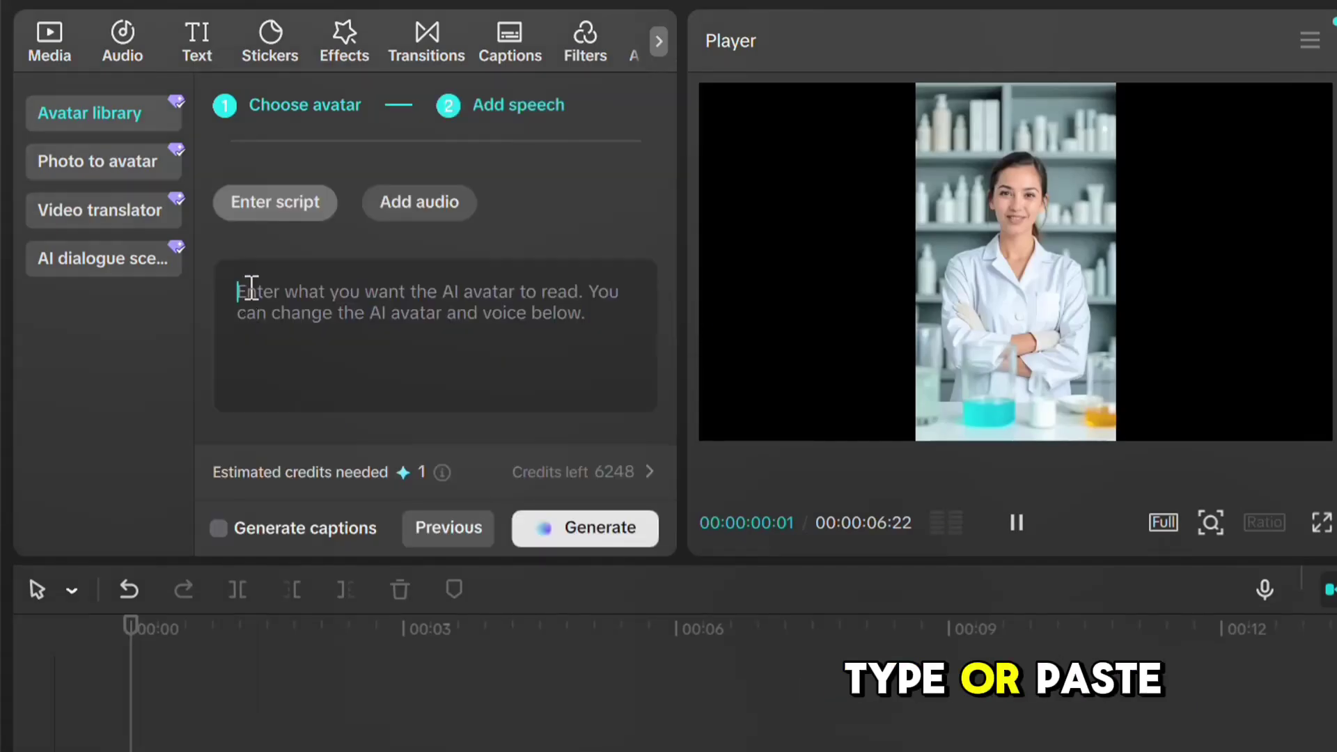
pyautogui.write('One CapCut AI avatar a day keeps boredom away —Approved by Nuli Studio')
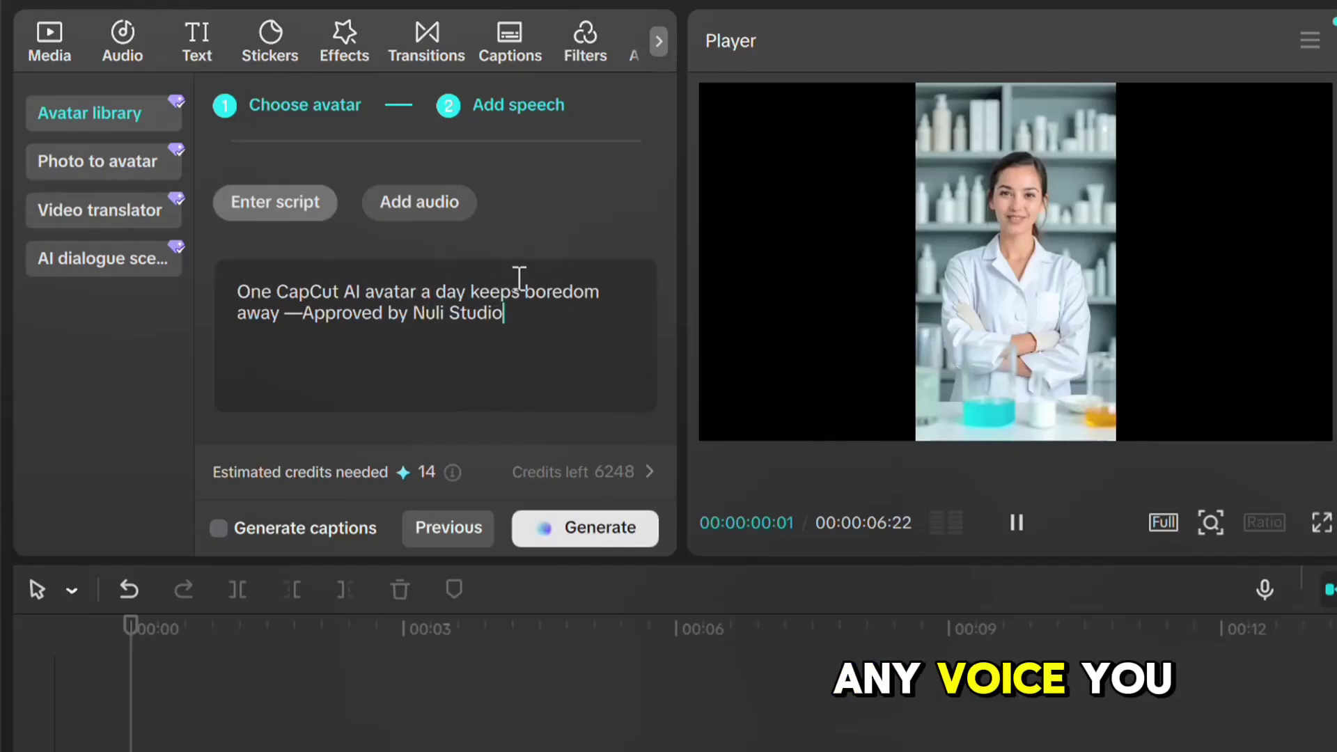
pyautogui.scroll(-5, 418, 299)
pyautogui.click(356, 319)
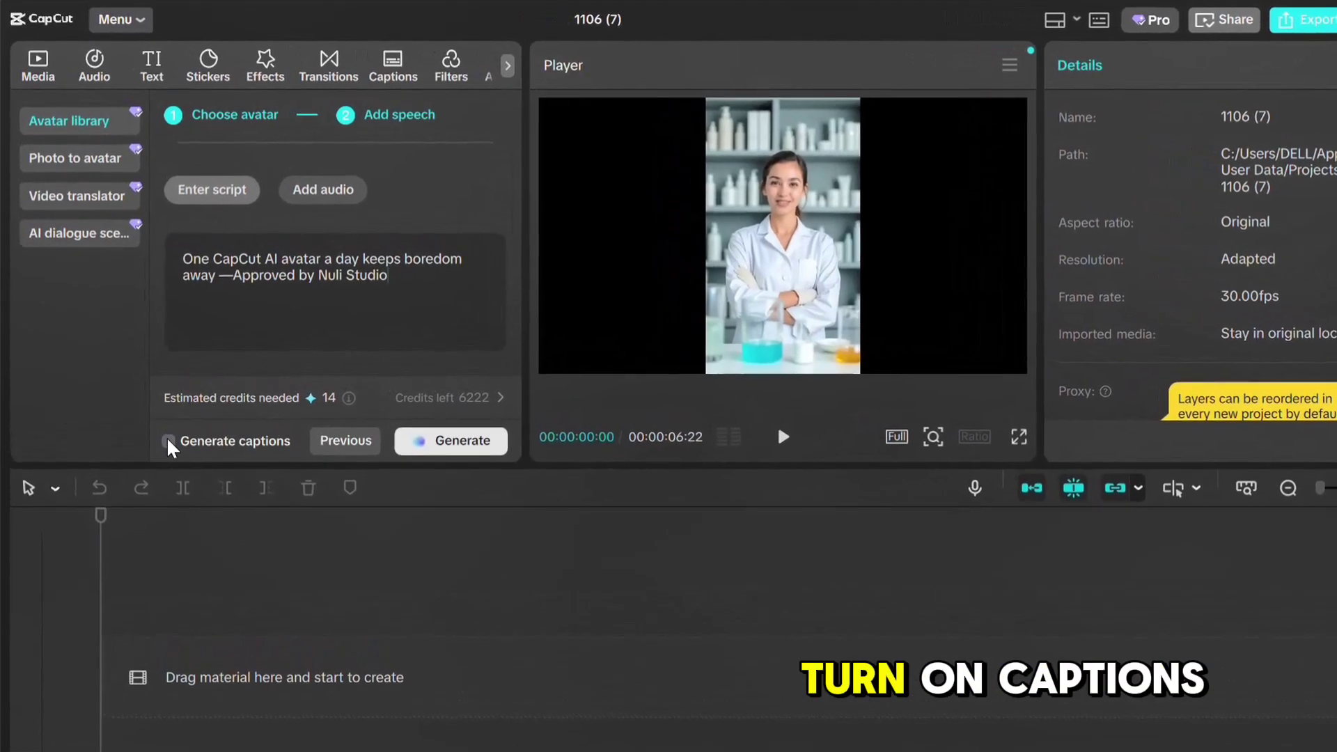
pyautogui.click(167, 442)
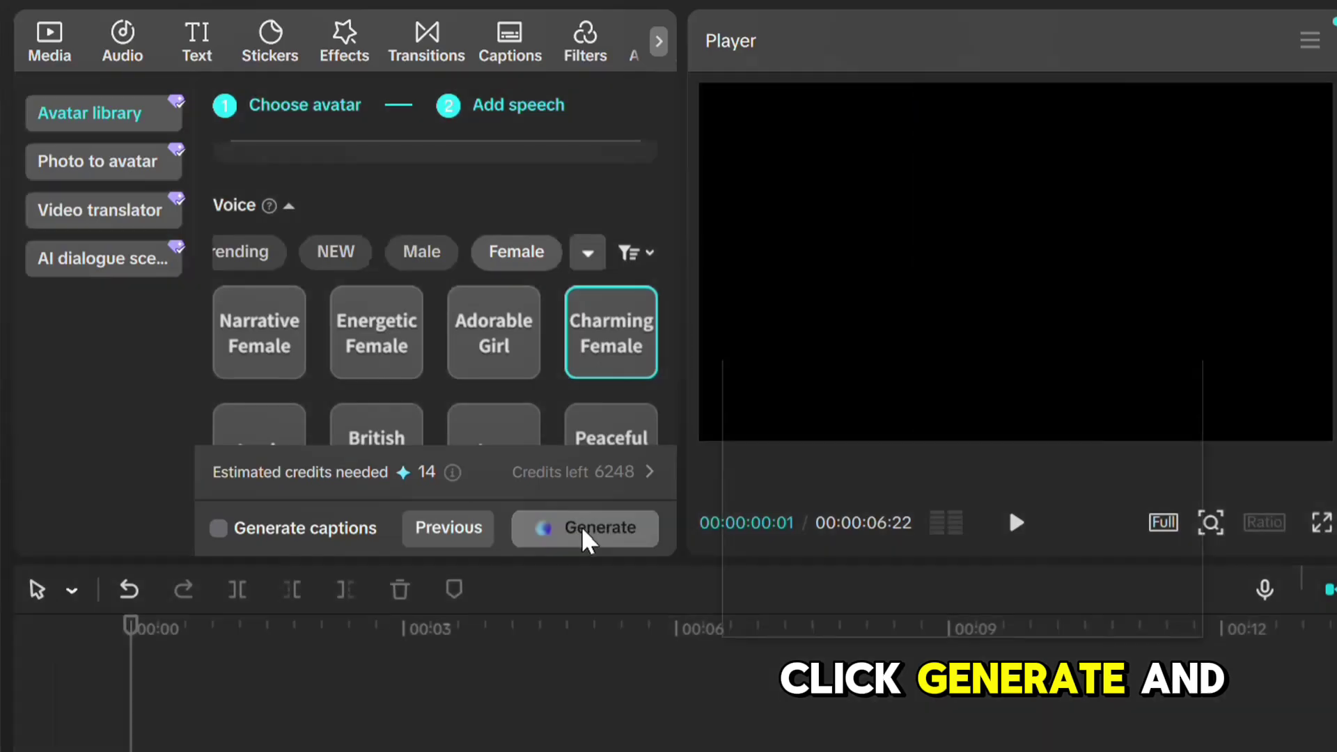
pyautogui.click(582, 526)
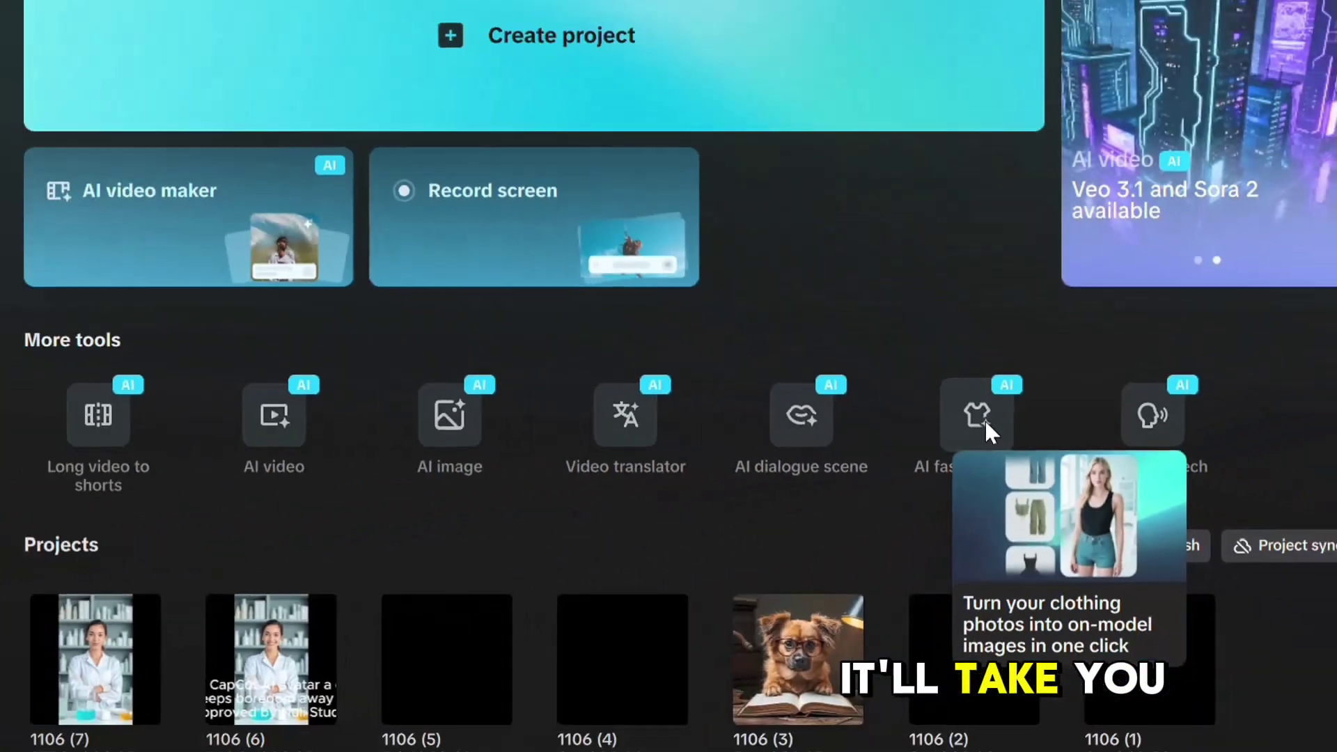
# Open the AI fashion model tool with its full list of pose categories expanded
pyautogui.click(984, 417)
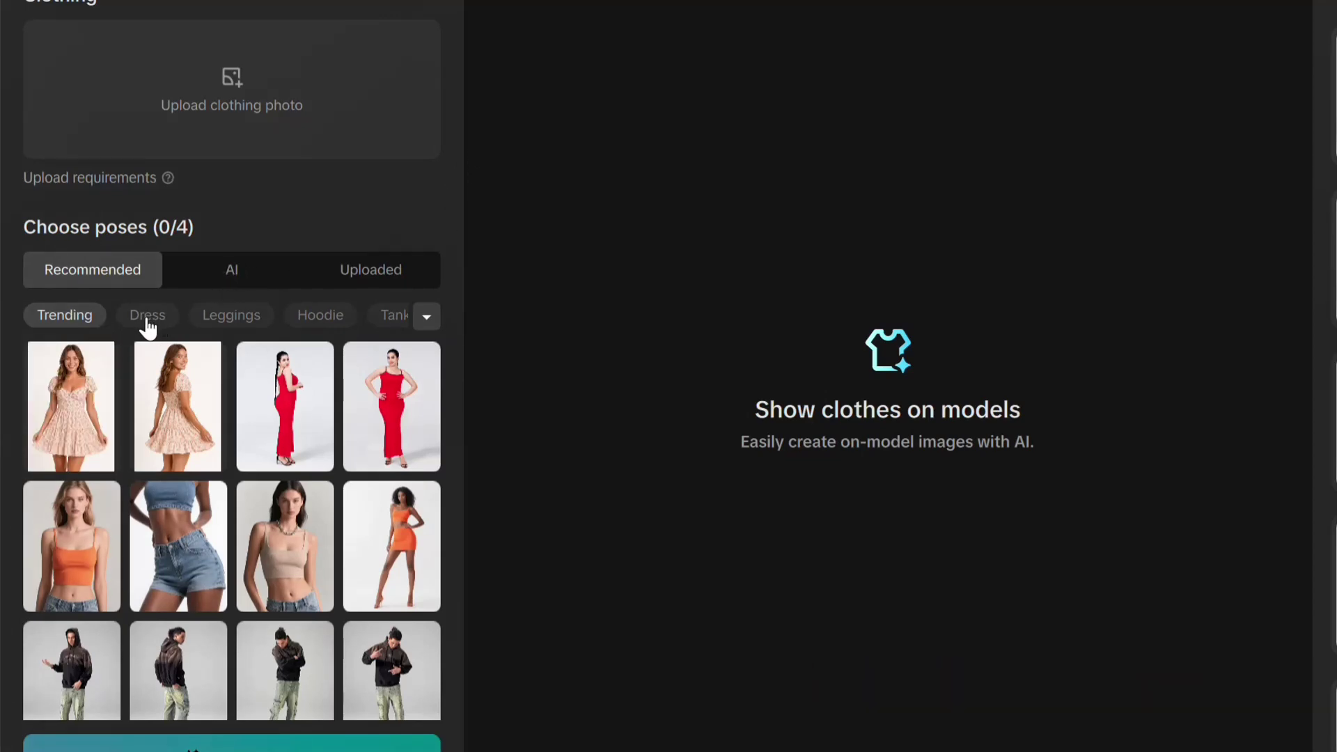
pyautogui.click(427, 317)
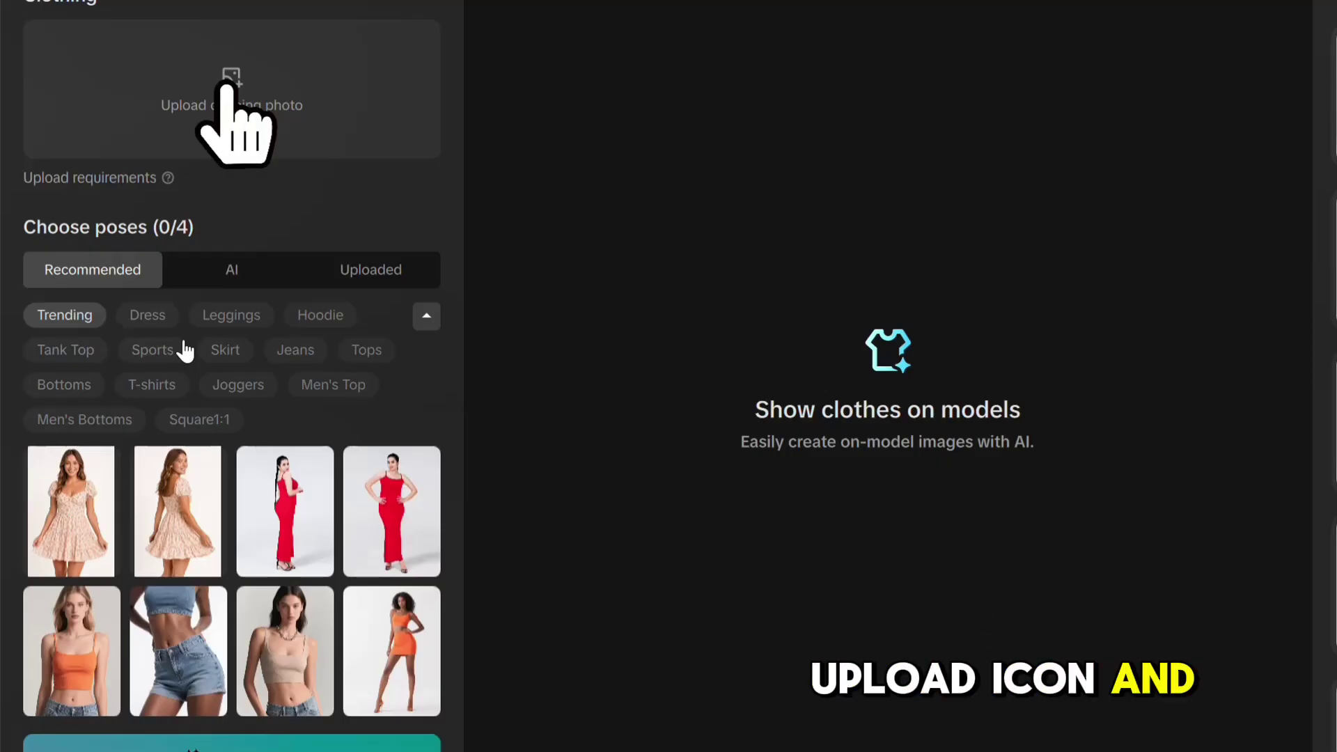
# Upload the 'nulis clothing' red hoodie and joggers outfit photo
pyautogui.click(231, 90)
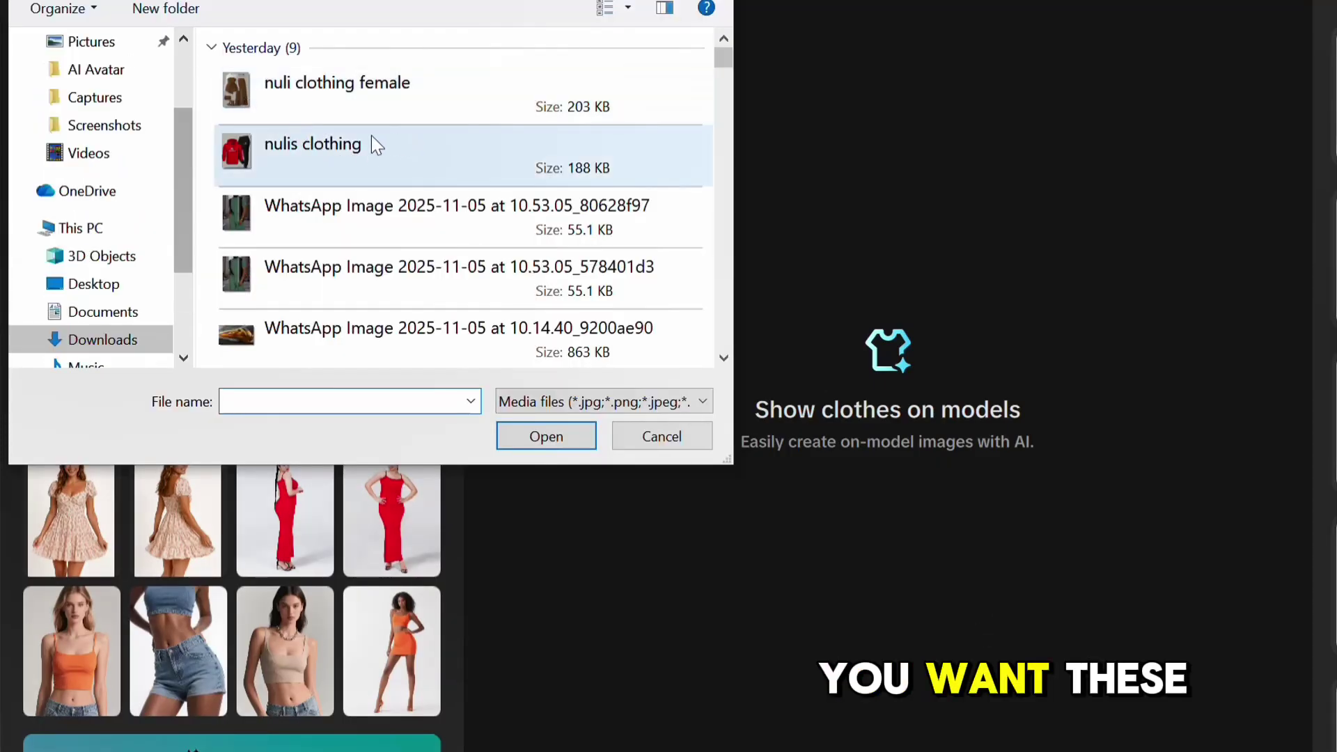
pyautogui.click(344, 158)
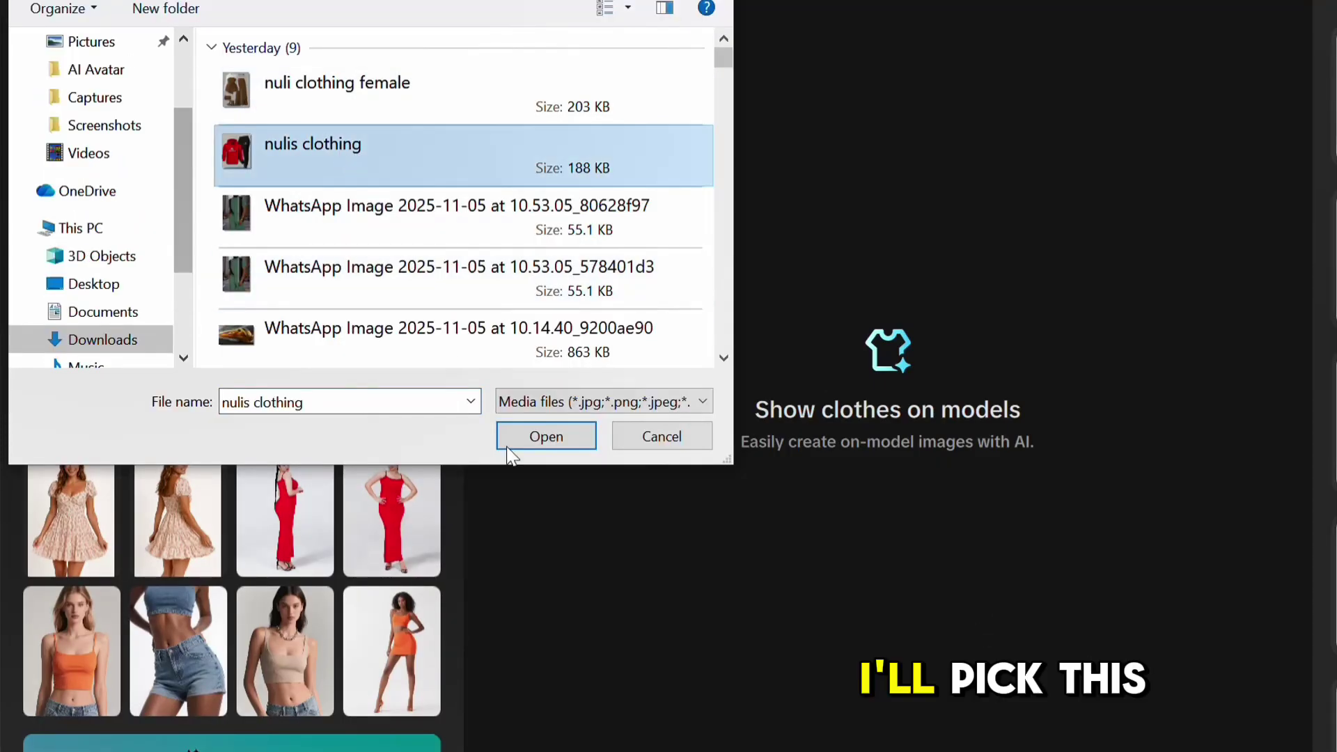
pyautogui.click(547, 436)
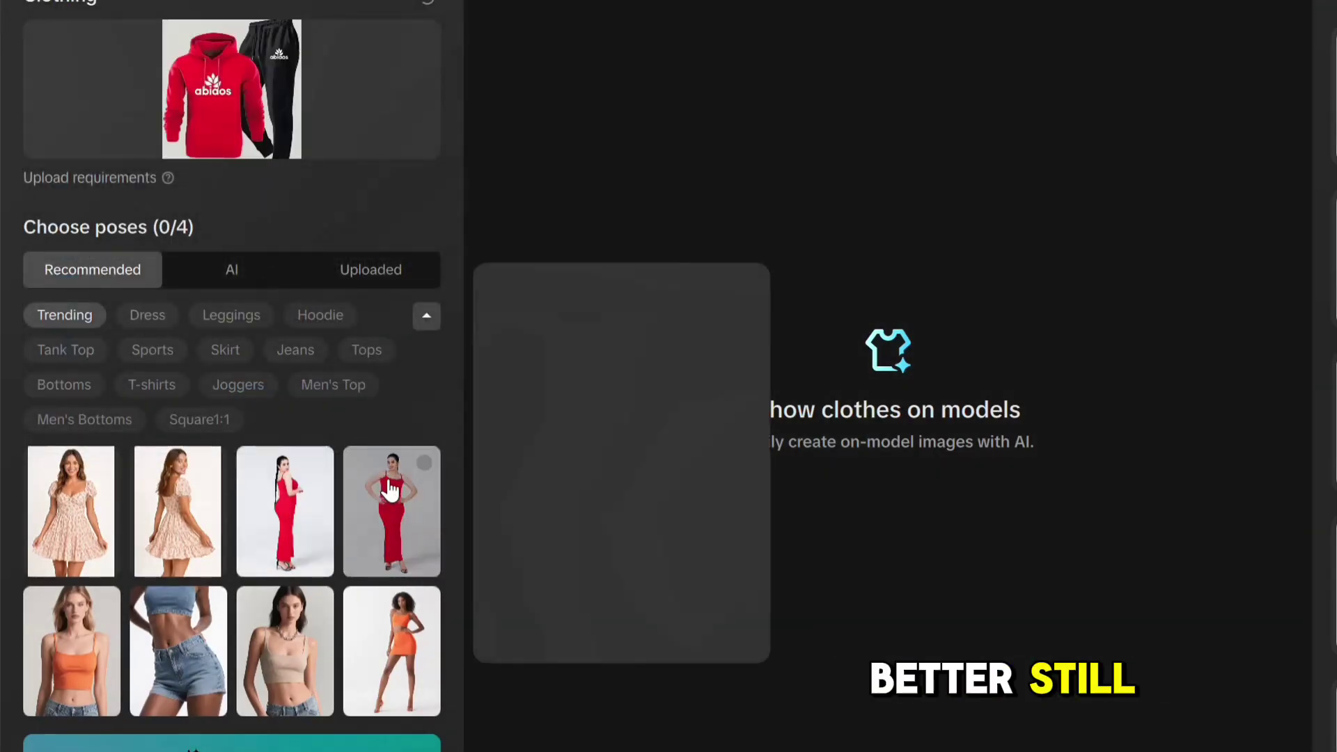
# Select four Hoodie-tag poses and start generating the model images
pyautogui.click(320, 314)
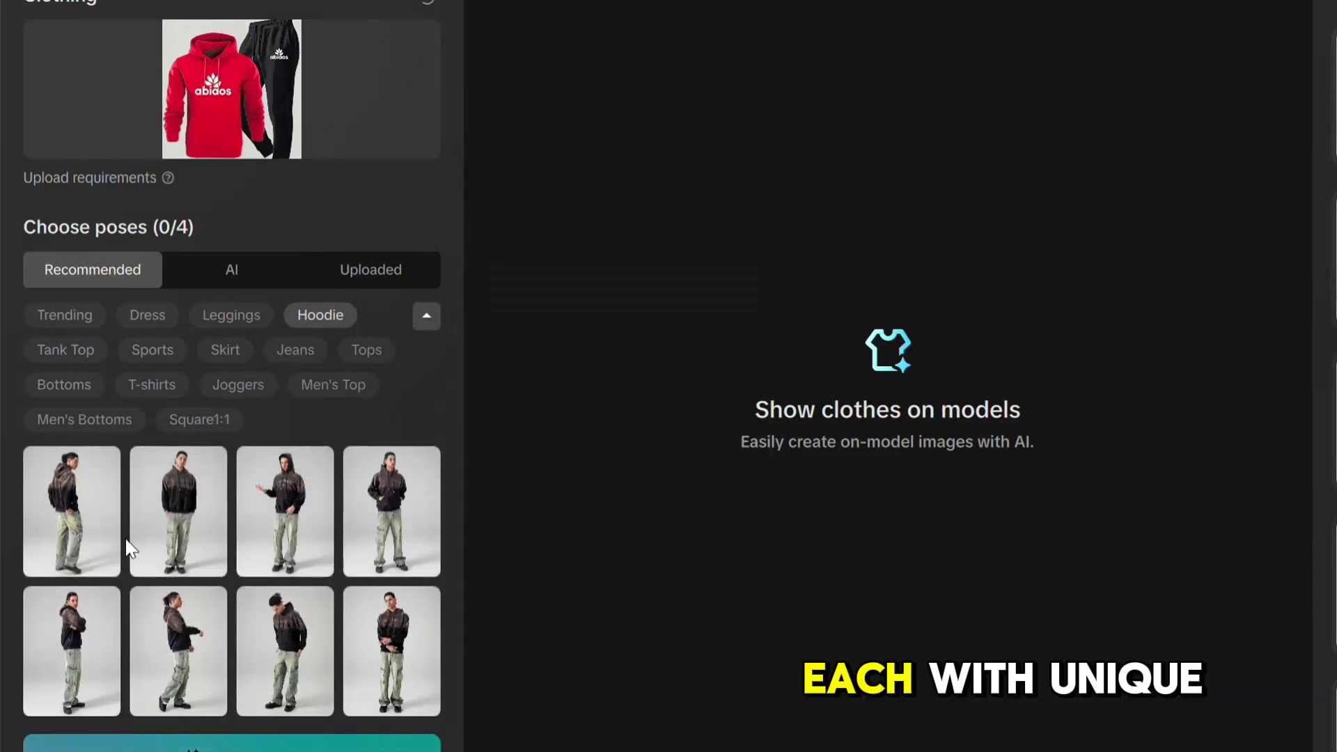
pyautogui.click(188, 504)
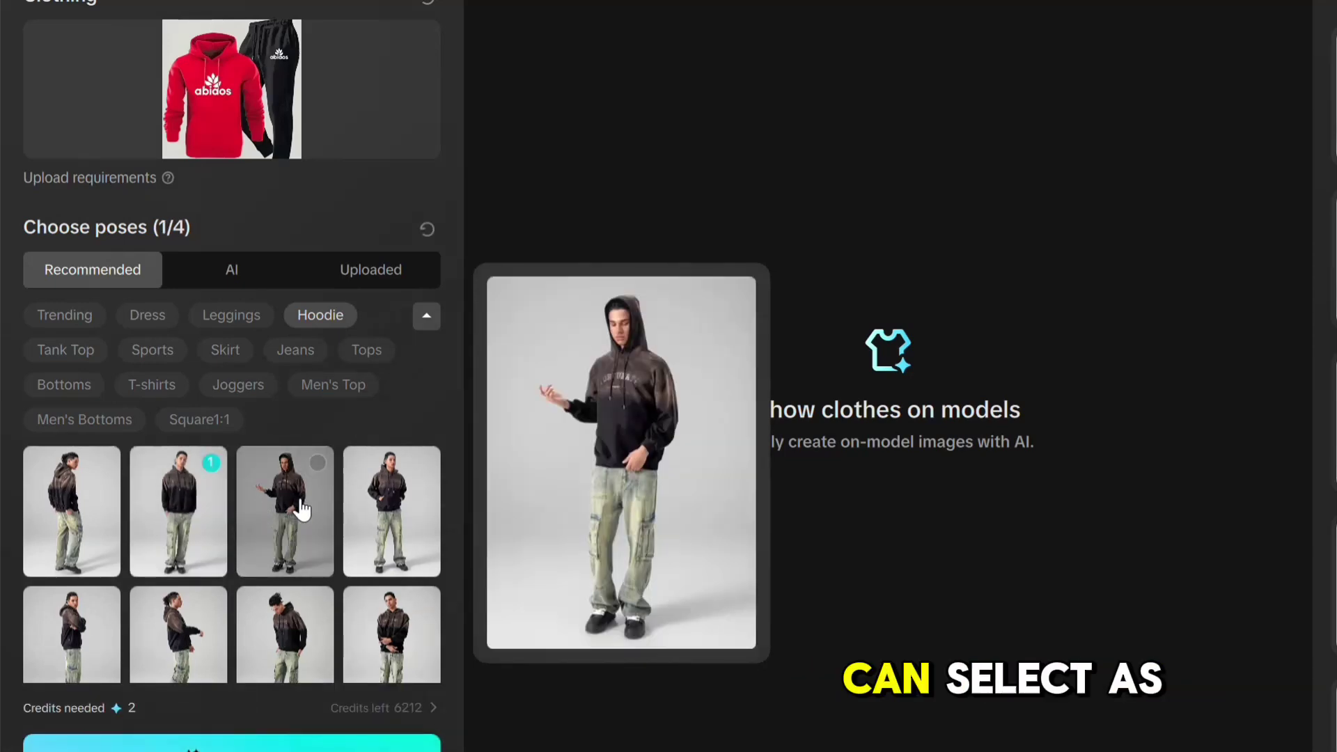
pyautogui.click(382, 537)
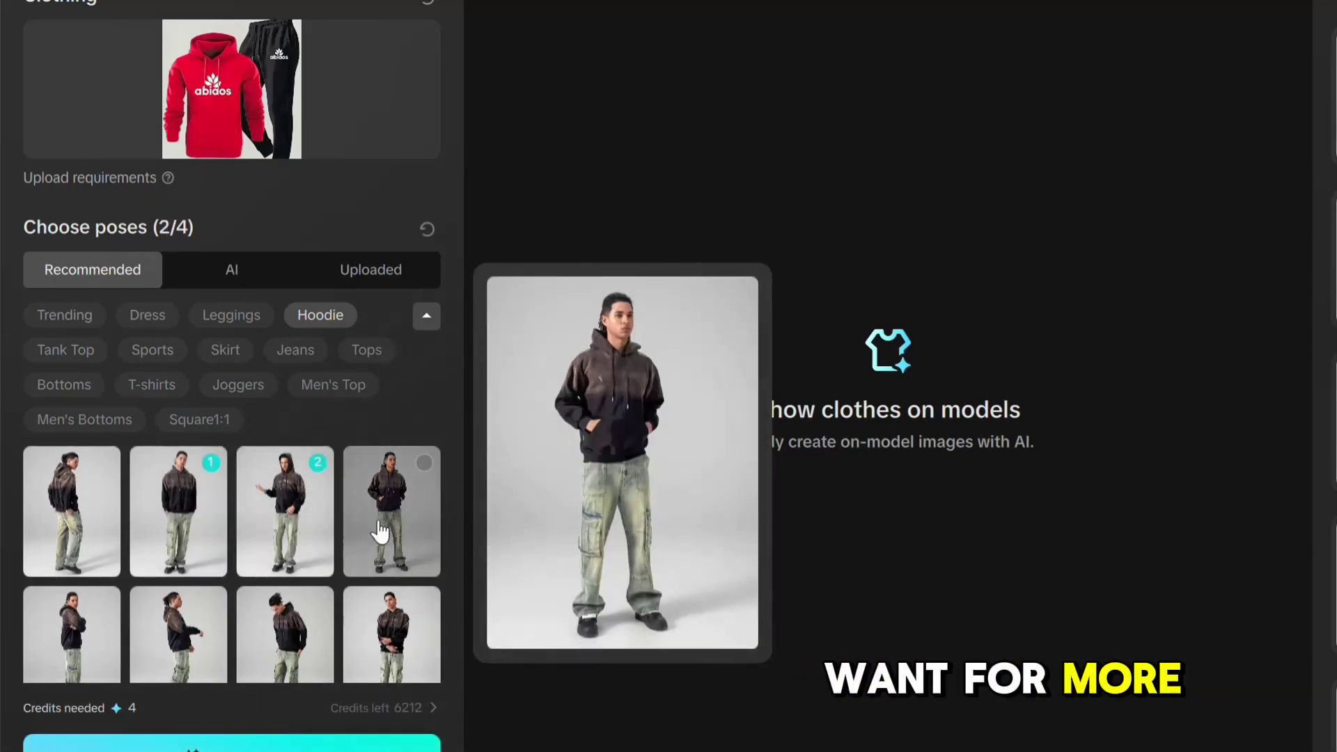
pyautogui.click(94, 508)
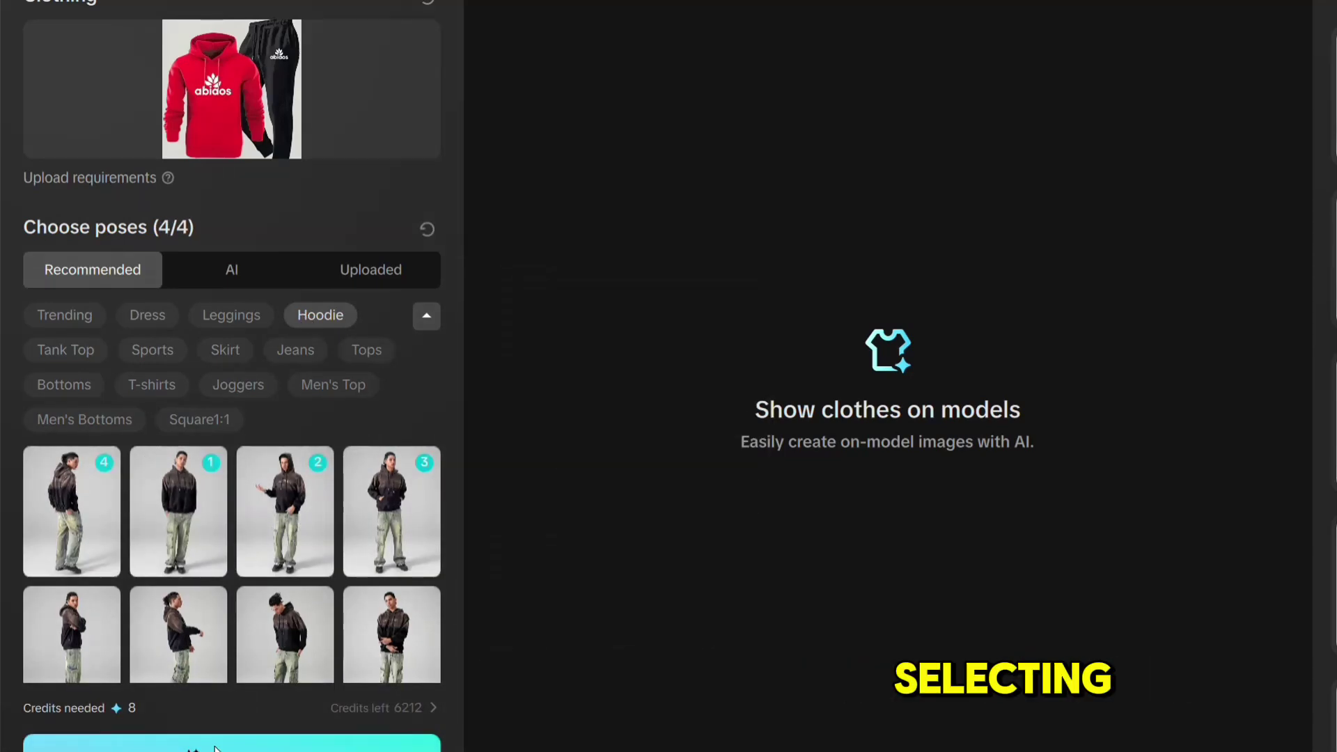
pyautogui.click(215, 748)
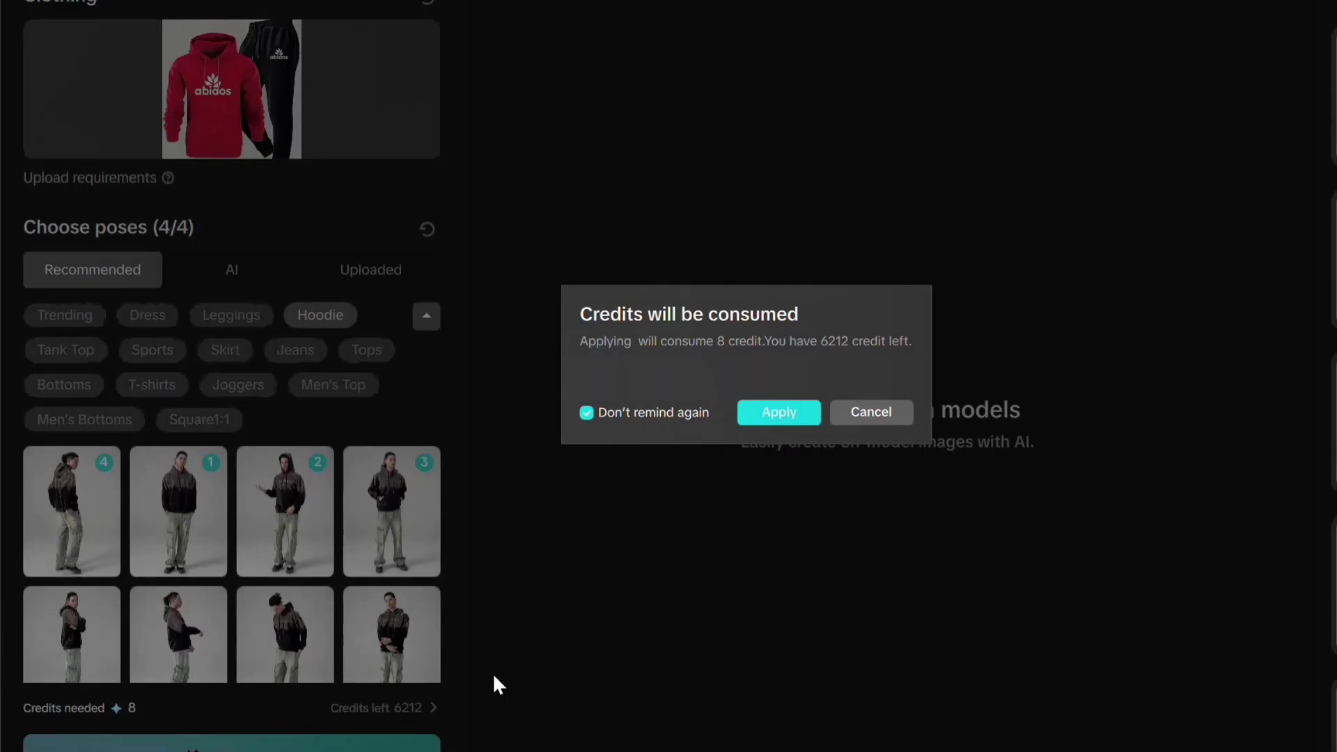
# Confirm the credit spend, then pick Trending poses and generate the beige outfit's model images
pyautogui.click(784, 416)
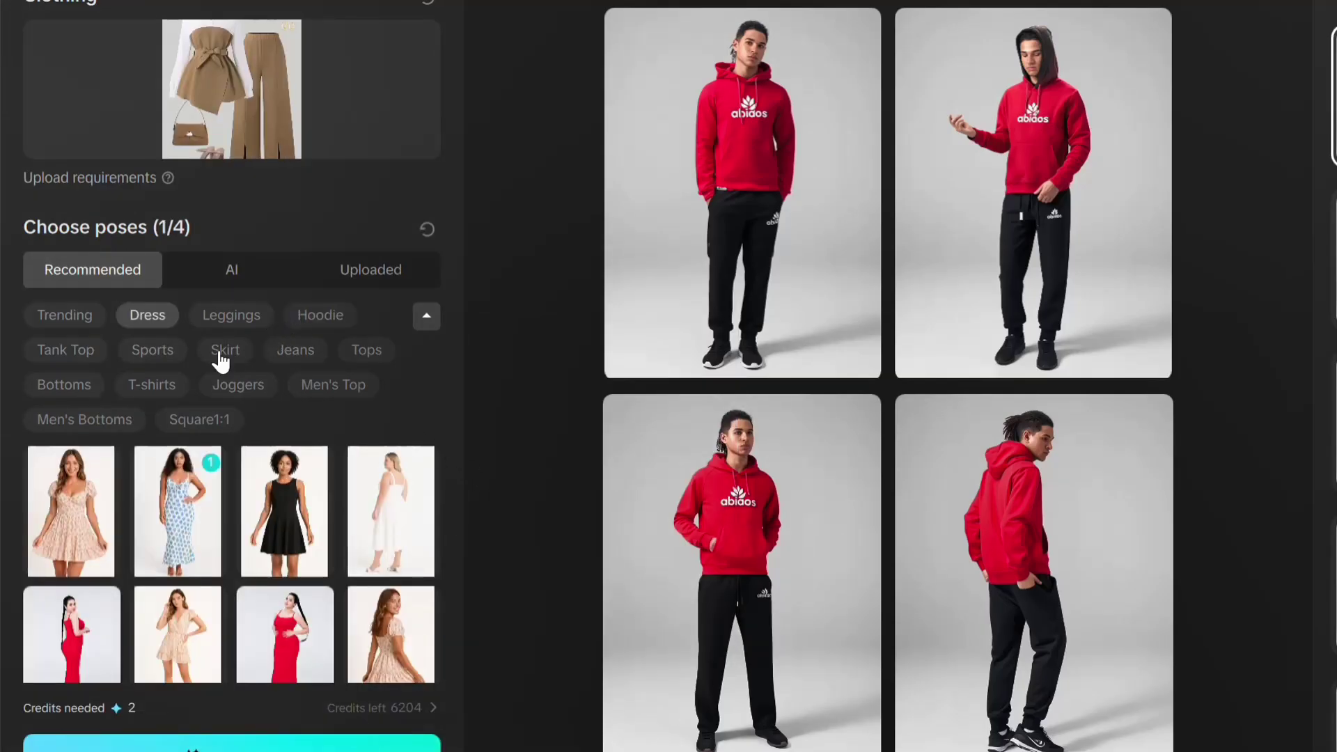
pyautogui.click(85, 324)
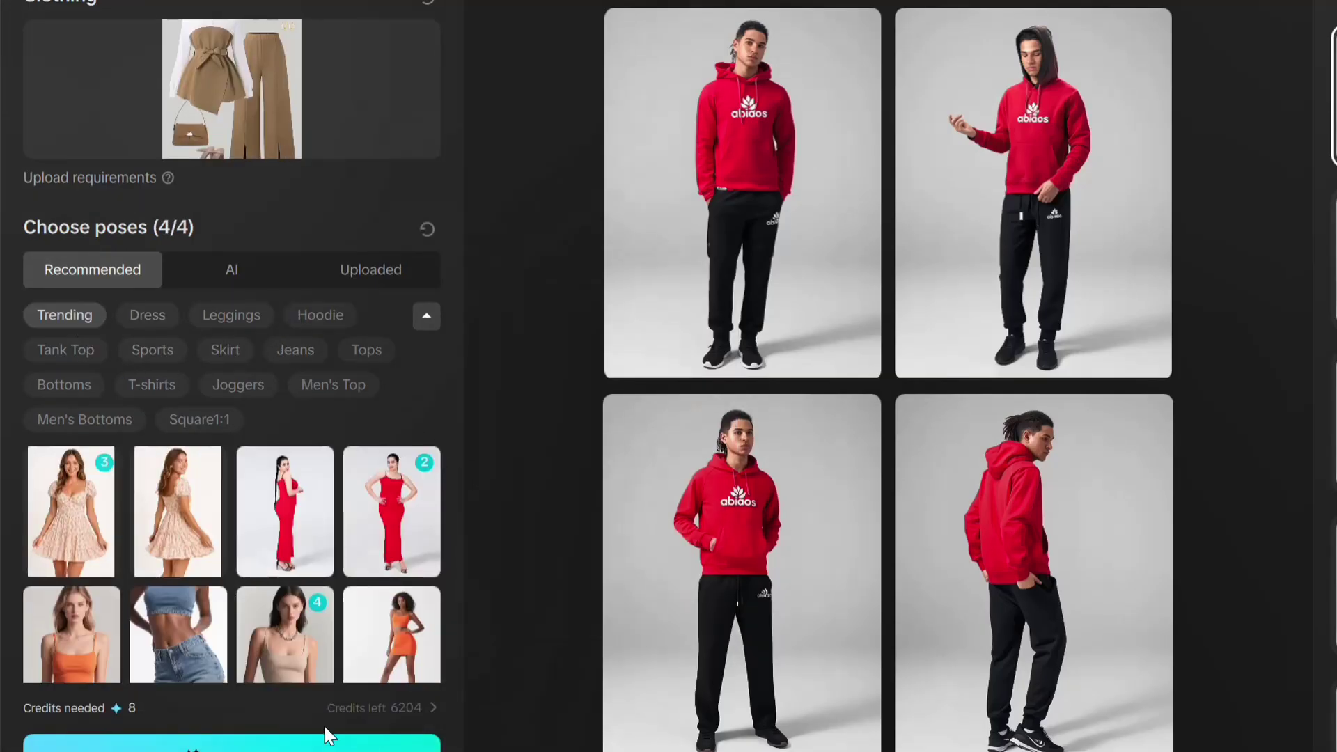
pyautogui.click(274, 743)
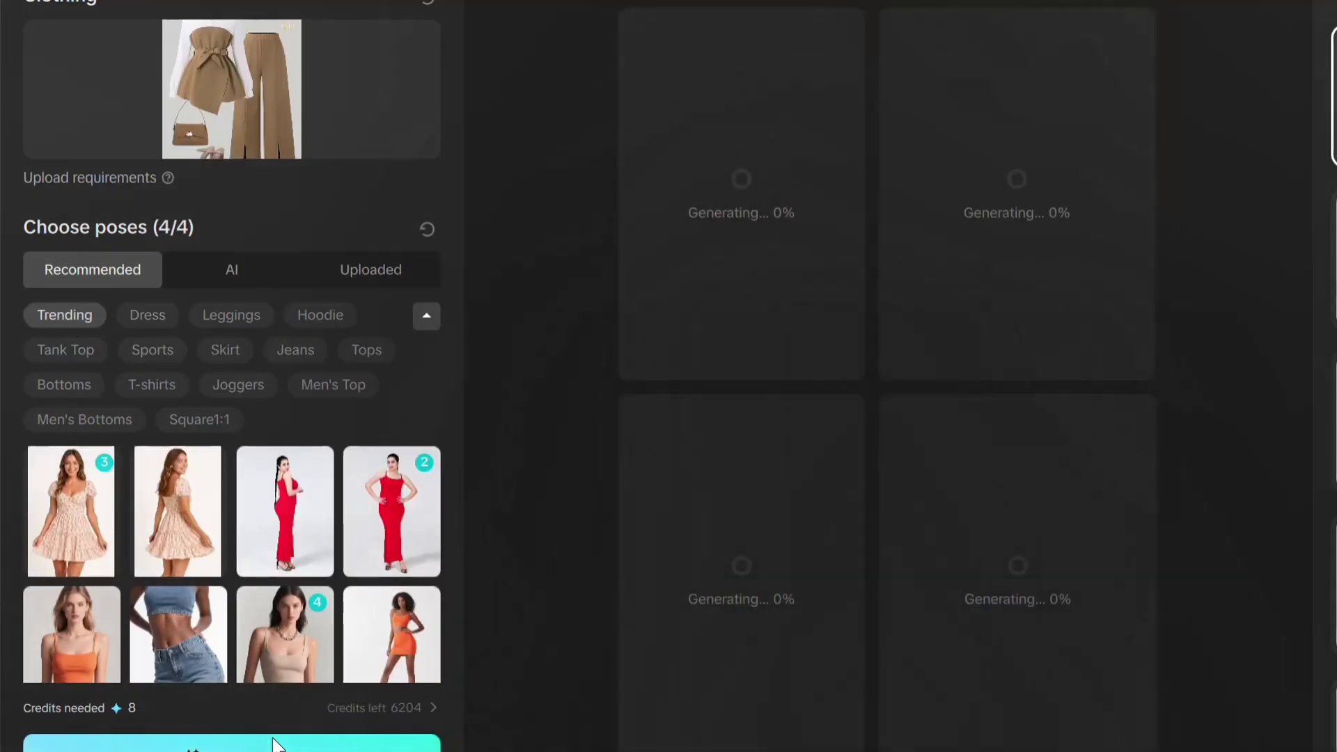